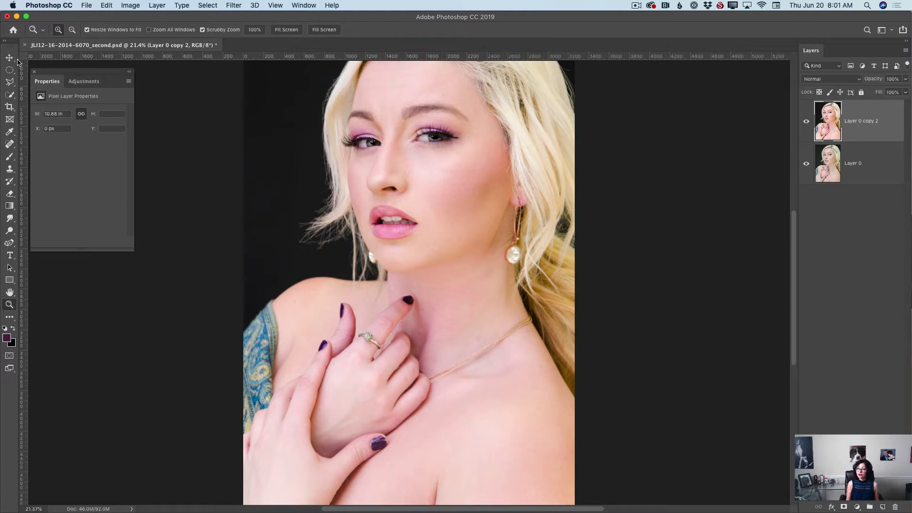
- Duplicate Layer 0 copy 2 and add a new empty layer above the duplicate
click(9, 57)
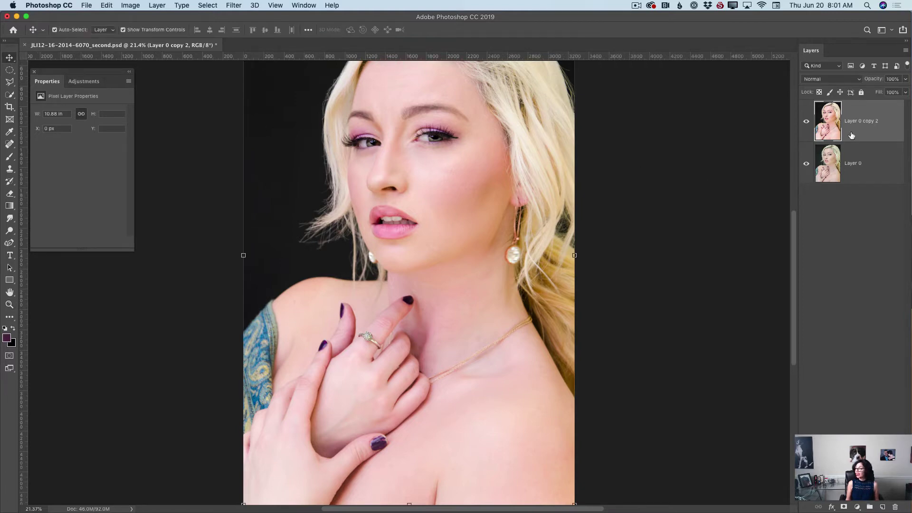
drag(862, 131, 882, 507)
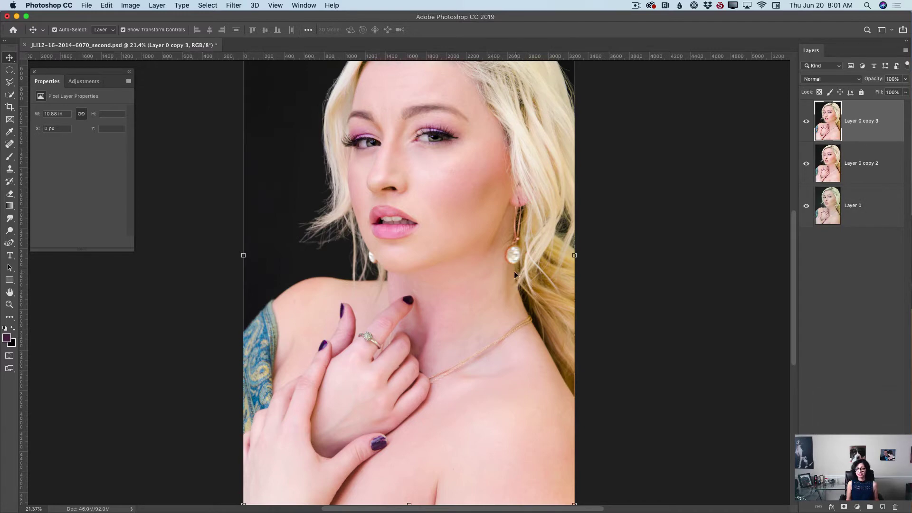
click(882, 506)
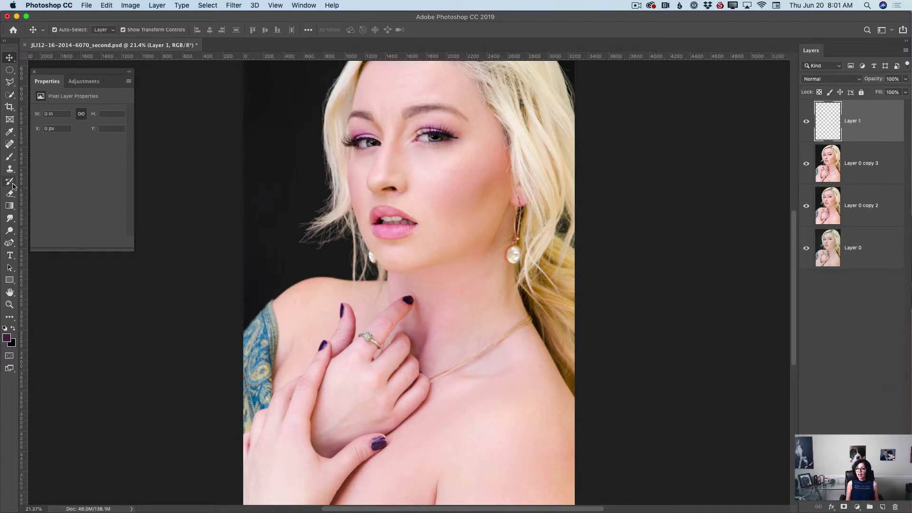
- Activate the Clone Stamp tool with its sampling set to Current & Below
drag(10, 168, 43, 173)
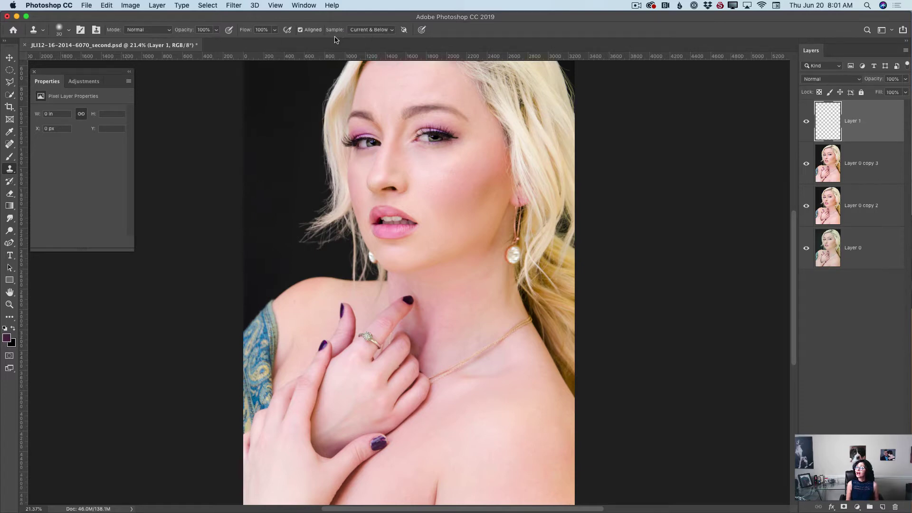
click(390, 32)
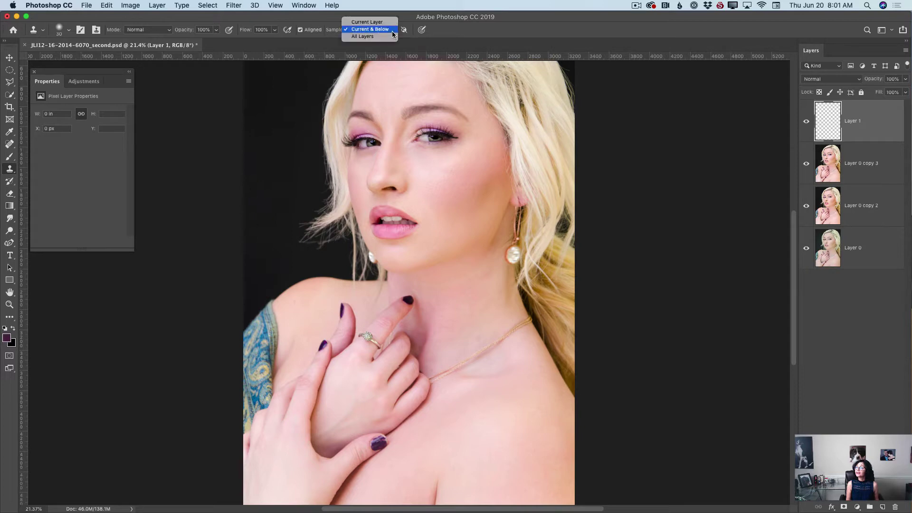
click(381, 30)
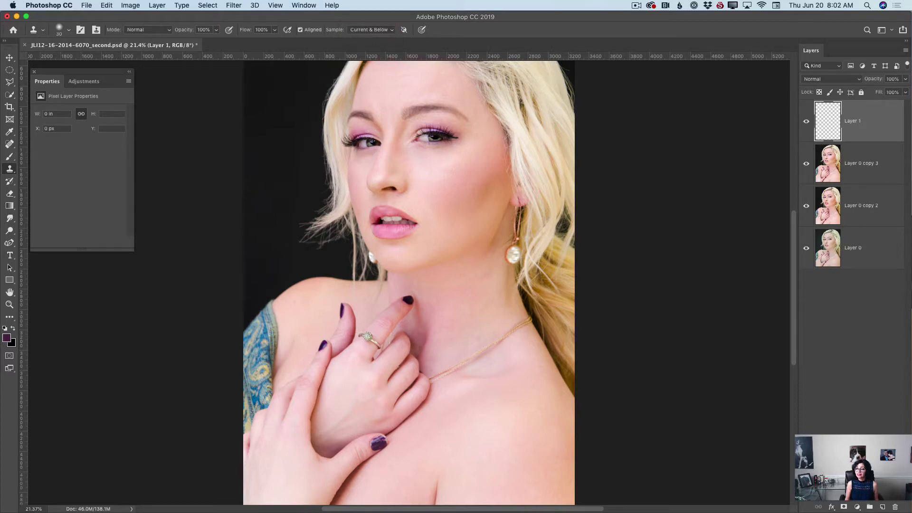
- Clone clean dark polish over the chipped middle, tip and side edges of the thumbnail on the empty layer
click(9, 304)
drag(371, 475, 418, 475)
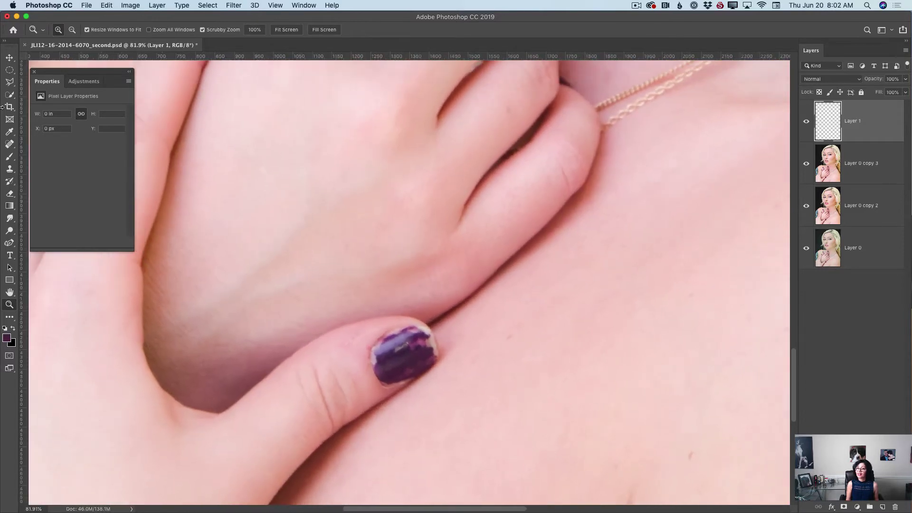
click(10, 168)
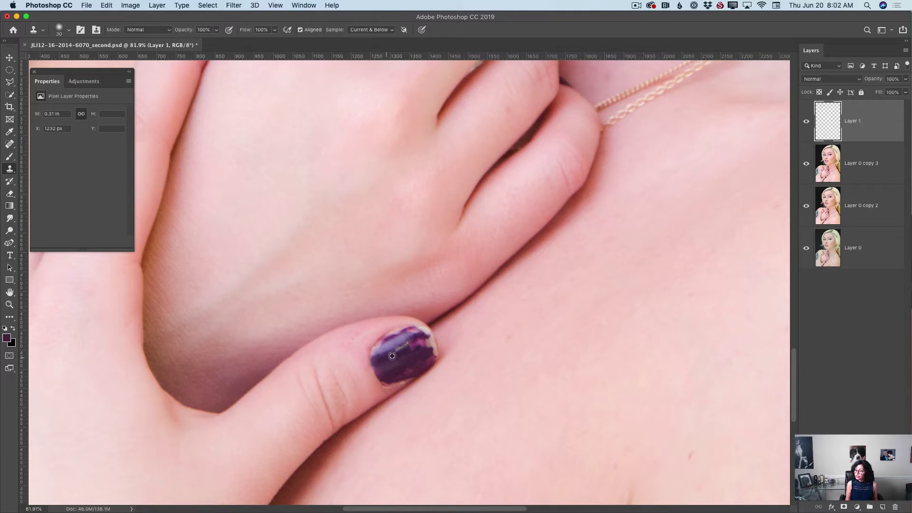
drag(415, 349, 401, 354)
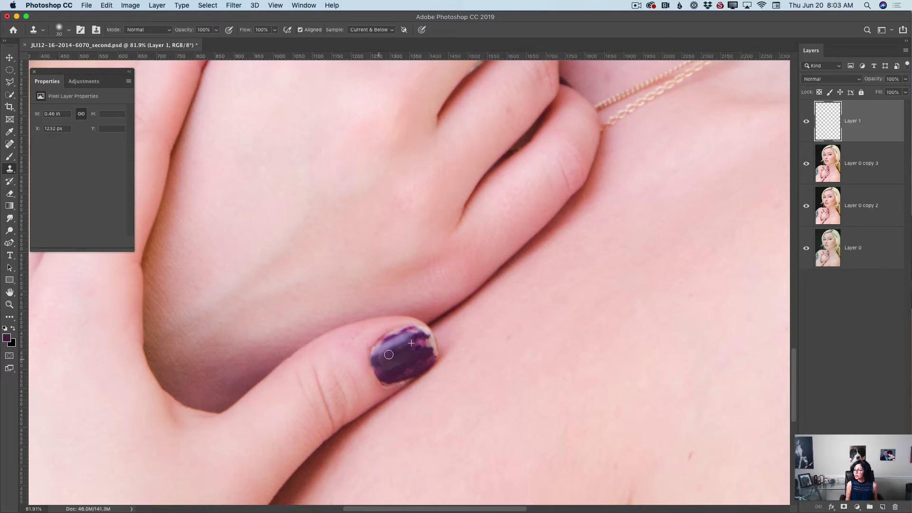
alt+click(420, 351)
mouse_move(420, 345)
mouse_down()
mouse_move(421, 354)
mouse_move(419, 341)
mouse_move(426, 349)
mouse_move(372, 355)
mouse_up()
alt+click(390, 345)
drag(412, 333, 416, 331)
alt+click(394, 375)
mouse_move(410, 370)
mouse_down()
mouse_move(388, 379)
mouse_move(412, 383)
mouse_move(390, 380)
mouse_up()
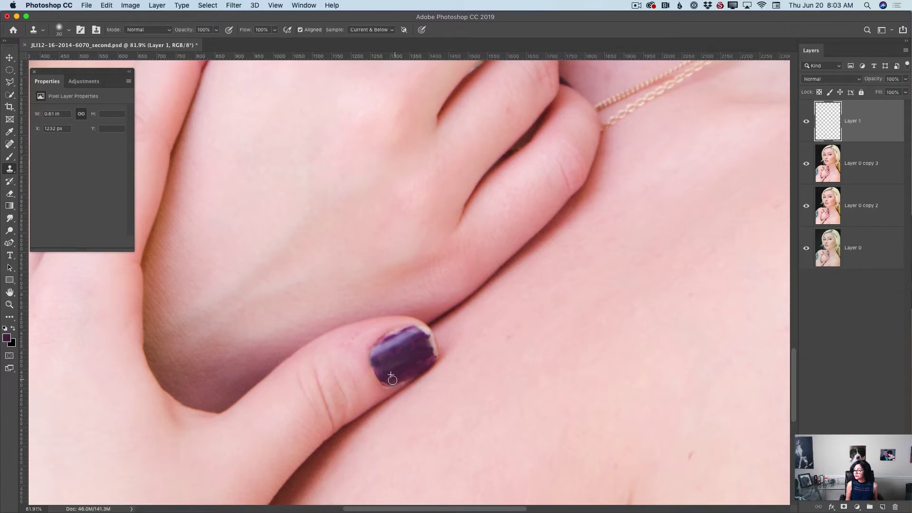
- Clone polish over the remaining patches along the thumbnail's edges, undoing the strokes that do not fit
mouse_move(425, 361)
mouse_down()
mouse_move(407, 366)
mouse_move(424, 354)
mouse_up()
click(426, 369)
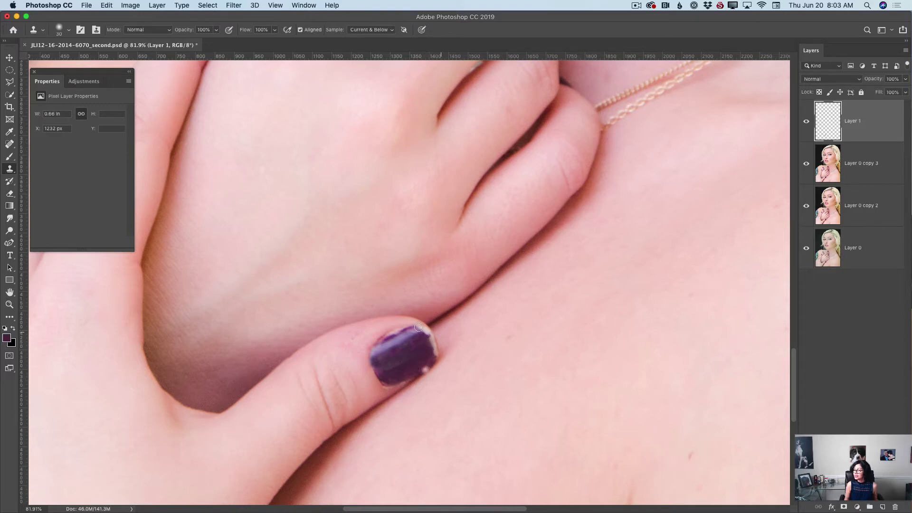
key(super+z)
alt+click(375, 364)
drag(379, 358, 384, 361)
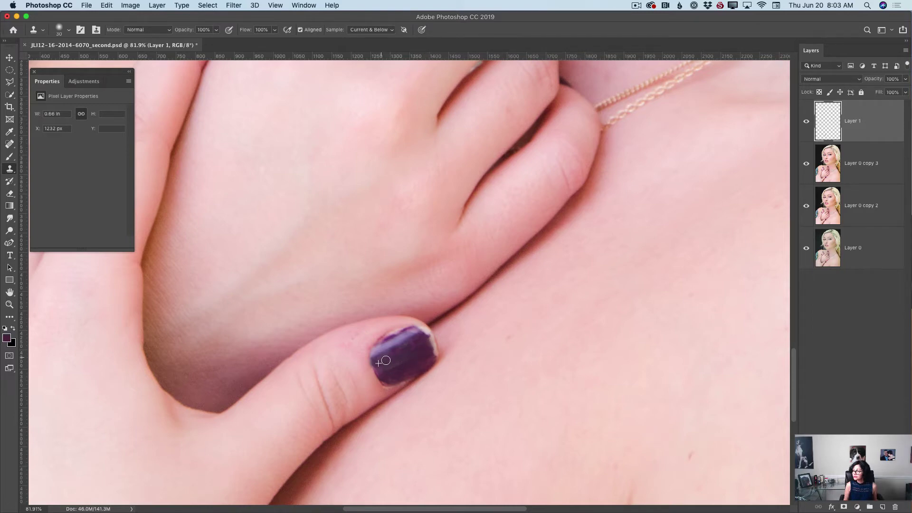
click(403, 378)
key(super+z)
alt+click(402, 337)
drag(411, 330, 411, 333)
alt+click(390, 338)
- Compare the thumbnail with Layer 1 hidden and shown, and look at the layer's blend mode and opacity options
click(807, 122)
click(807, 122)
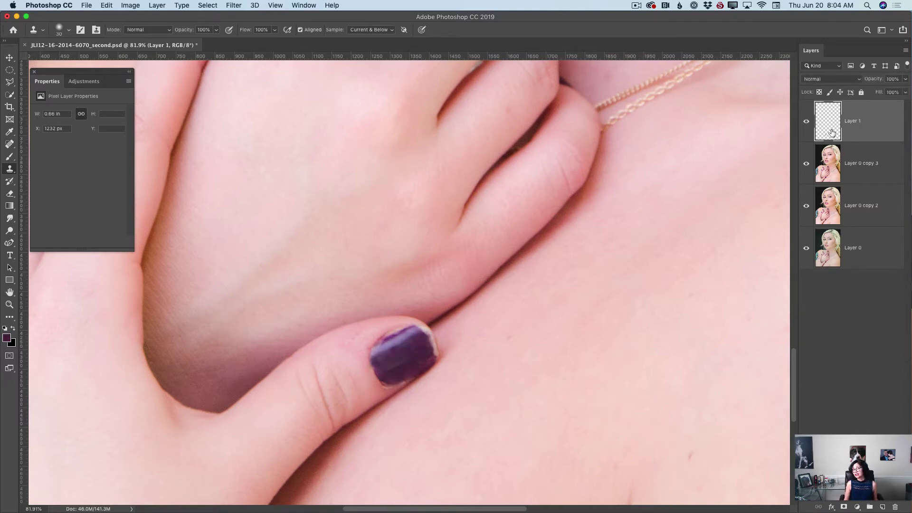
click(827, 78)
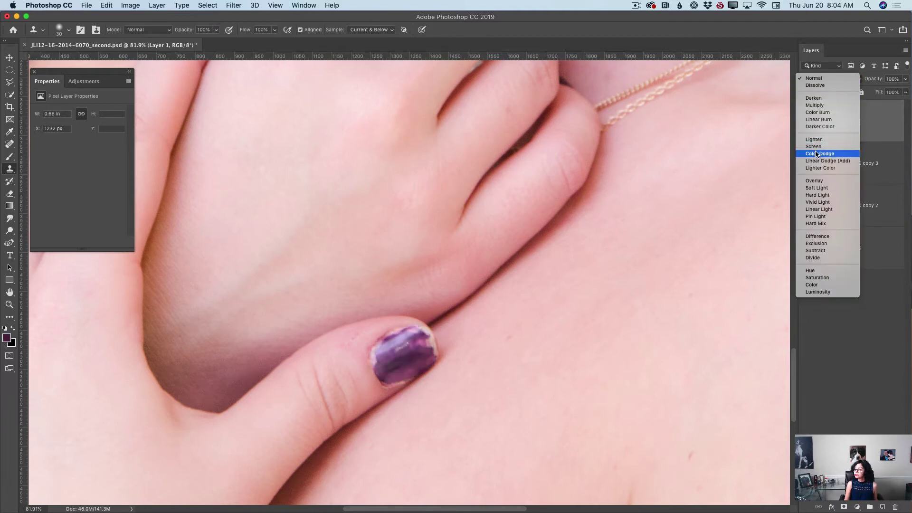
click(903, 79)
mouse_move(904, 79)
mouse_down()
mouse_move(905, 93)
mouse_move(878, 94)
mouse_move(905, 94)
mouse_up()
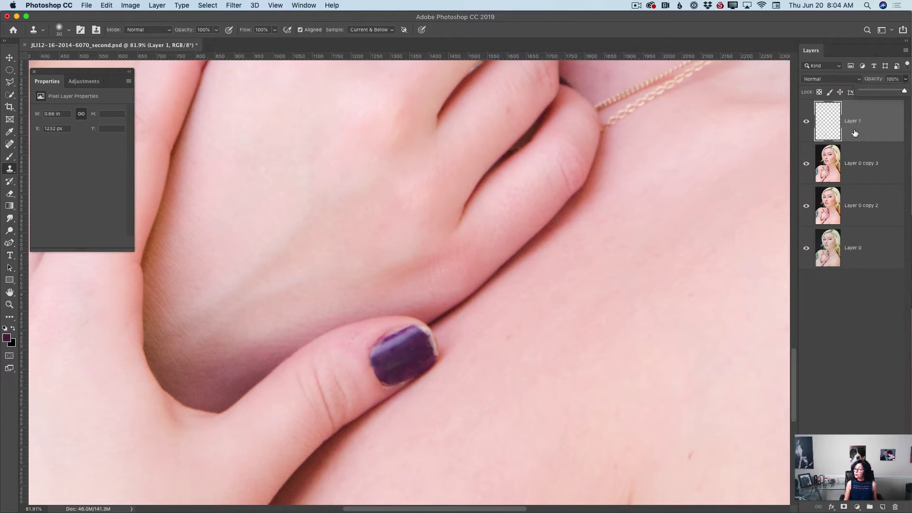
- Clone polish over the thumbnail's lower edge and cuticle side with a 19 px Clone Stamp brush, undoing the last stroke
click(9, 304)
click(386, 390)
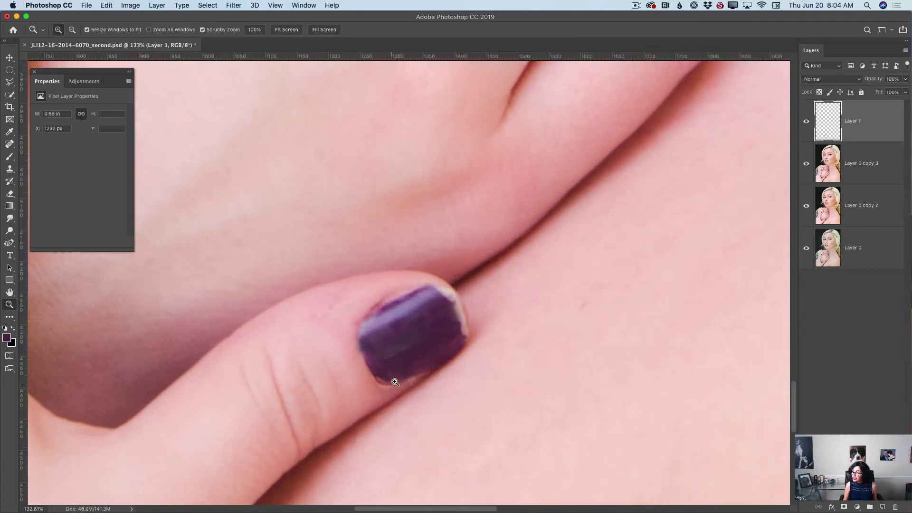
click(10, 169)
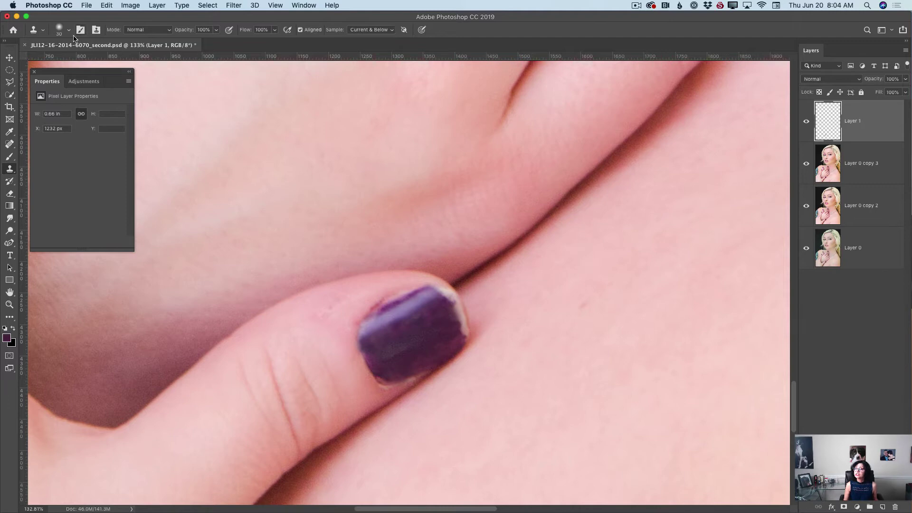
click(58, 31)
drag(63, 34, 58, 35)
click(83, 115)
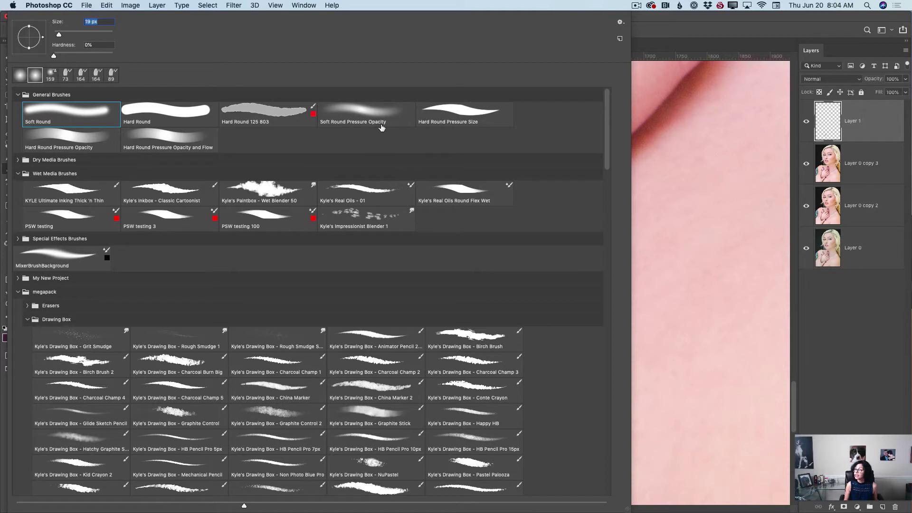
click(693, 45)
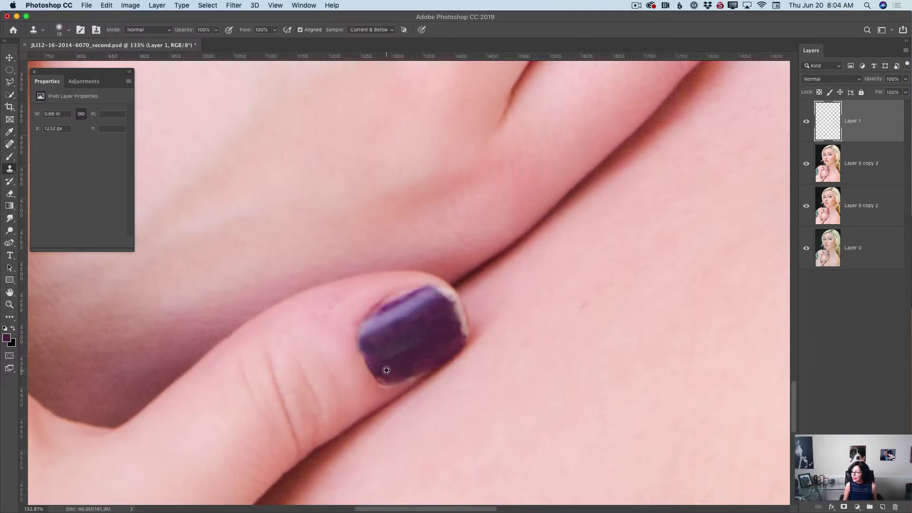
drag(383, 378, 394, 376)
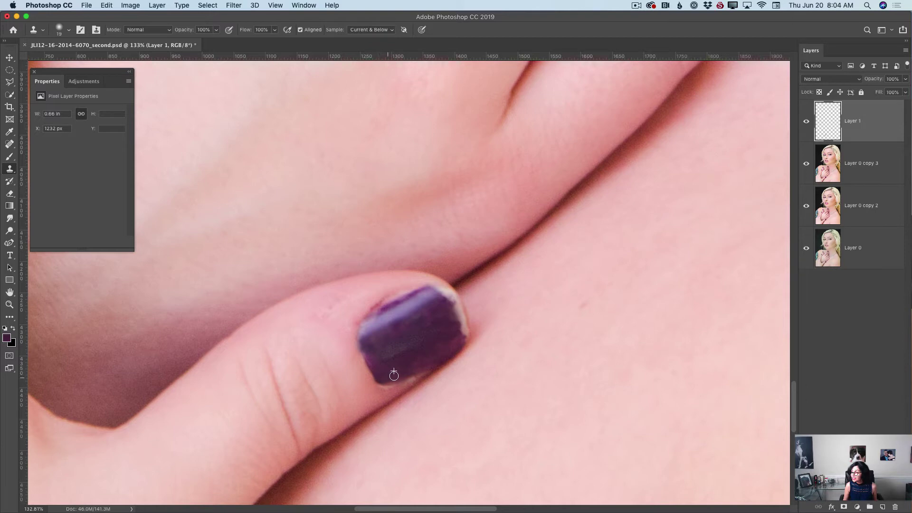
alt+click(370, 342)
drag(377, 341, 380, 342)
click(107, 6)
click(114, 18)
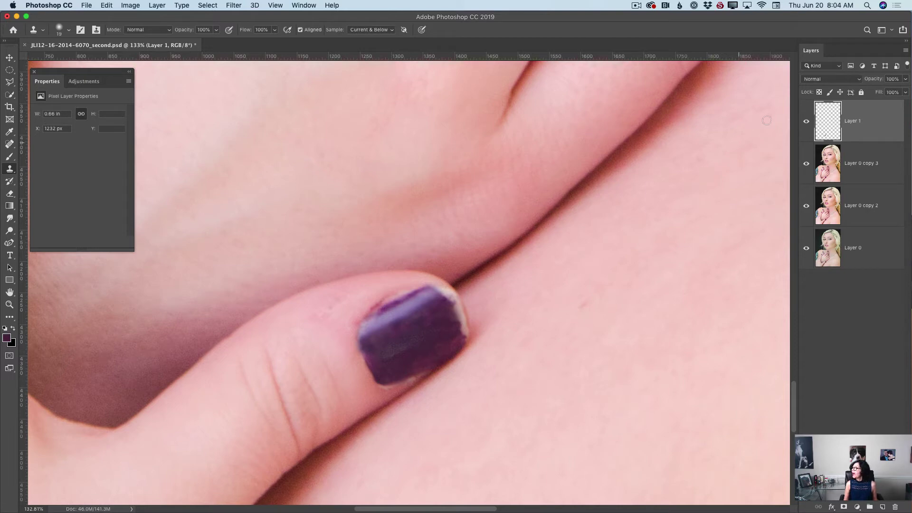
- Compare the thumbnail before and after cloning by hiding and showing Layer 1
click(806, 123)
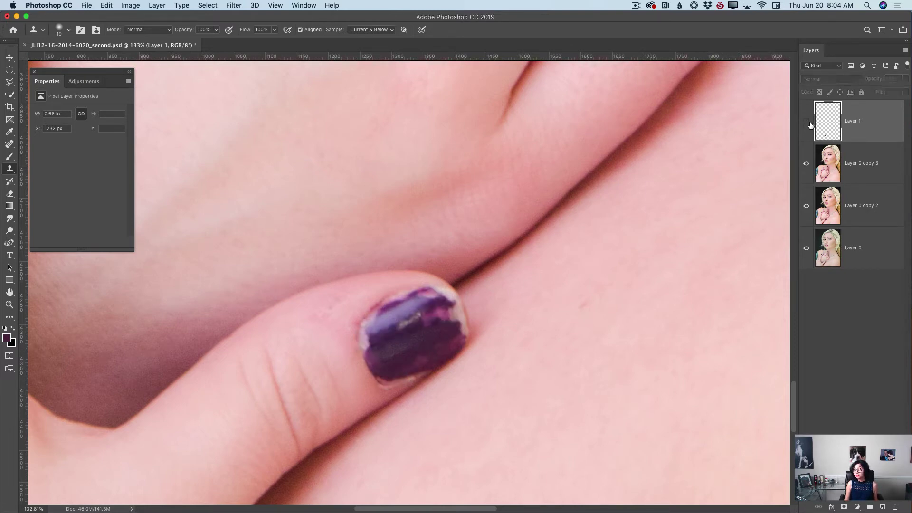
click(806, 122)
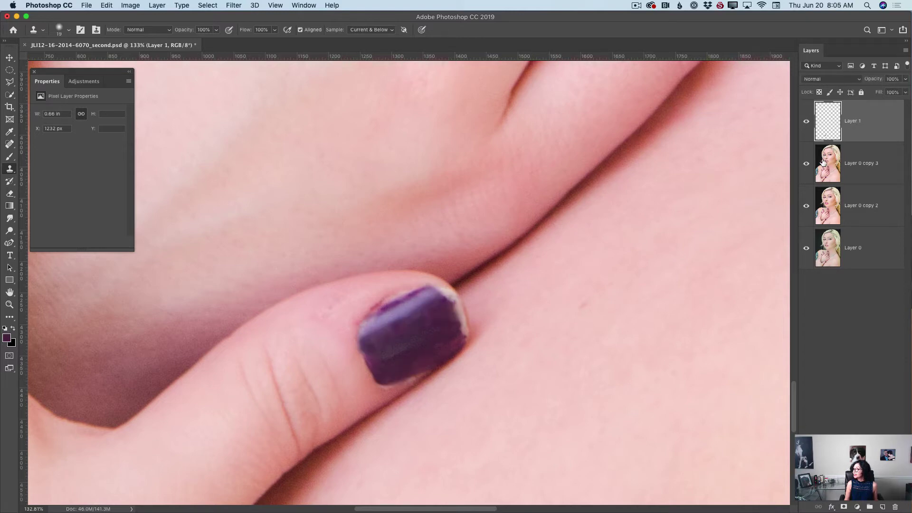
click(806, 122)
click(806, 123)
- Merge Layer 1 down into Layer 0 copy 3 and compare the merged layer with the one beneath
click(905, 51)
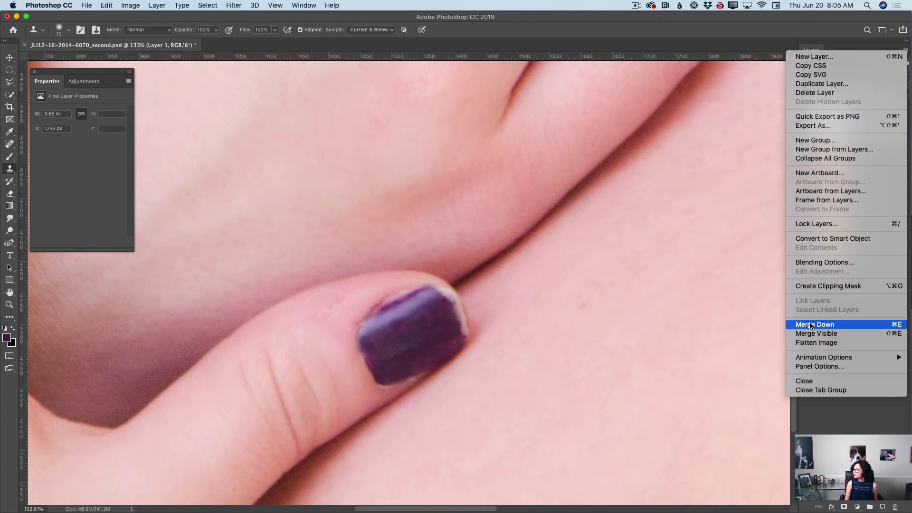
key(Escape)
key(super+e)
click(806, 122)
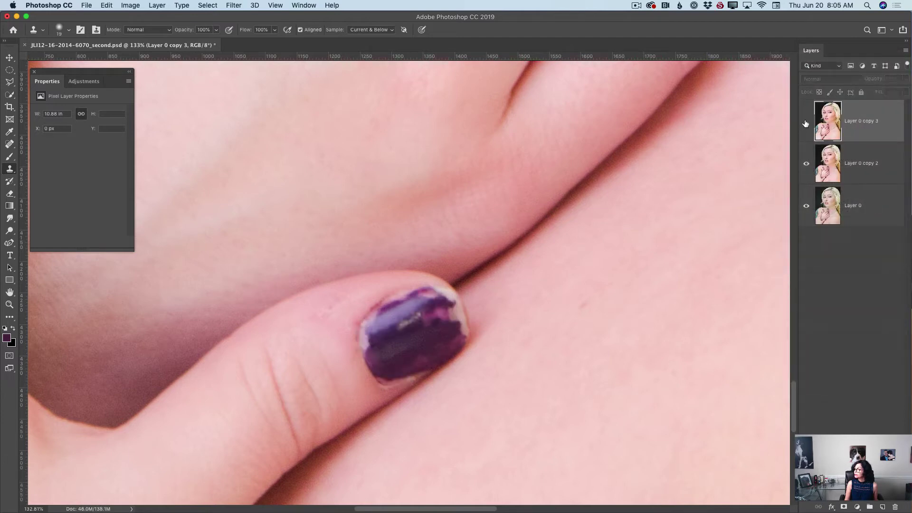
click(806, 122)
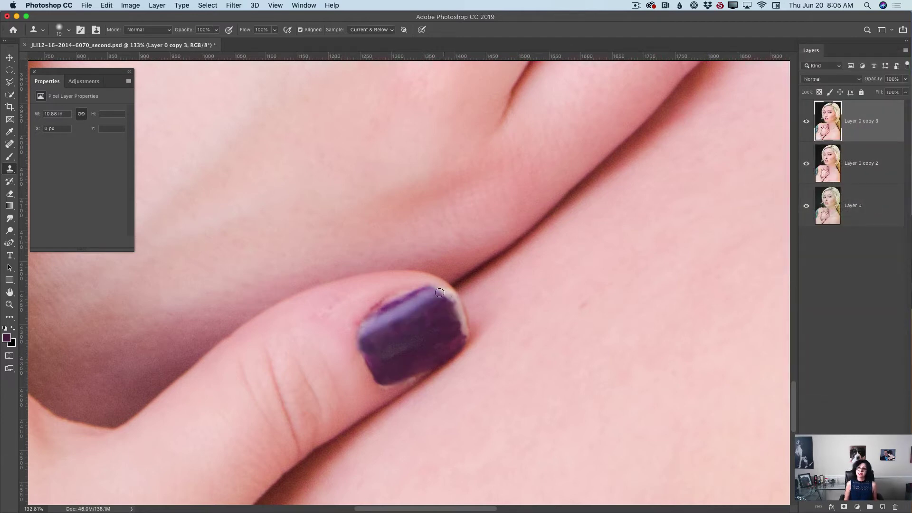
- Smooth the uneven polish across the thumbnail and along its tip with the Spot Healing Brush at 22 px
click(10, 144)
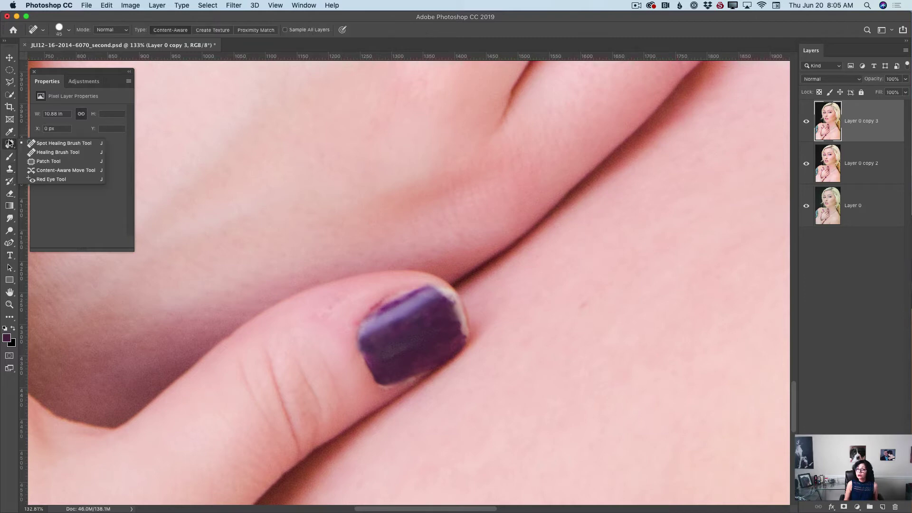
click(42, 144)
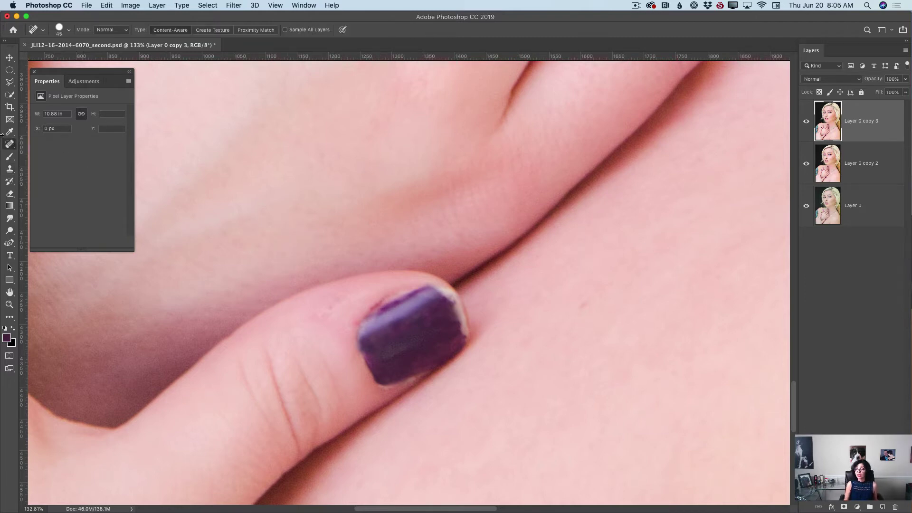
click(59, 29)
drag(45, 56, 27, 57)
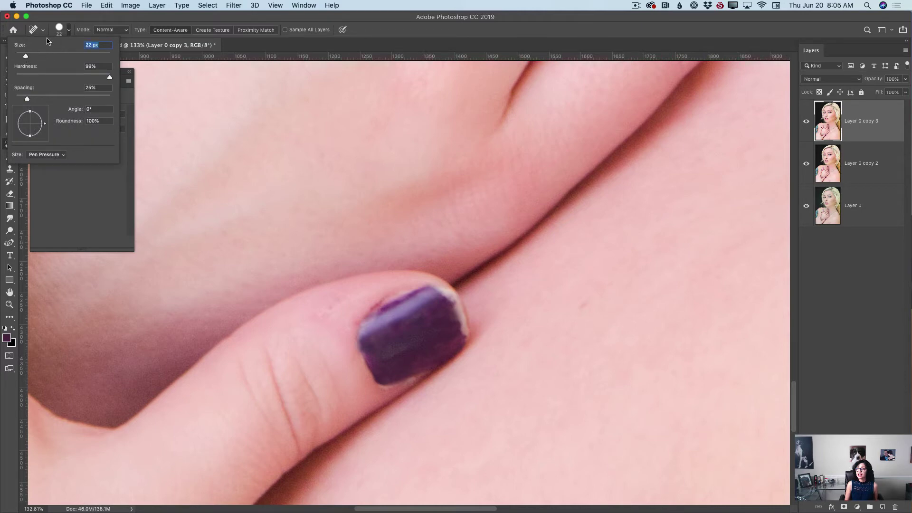
click(57, 27)
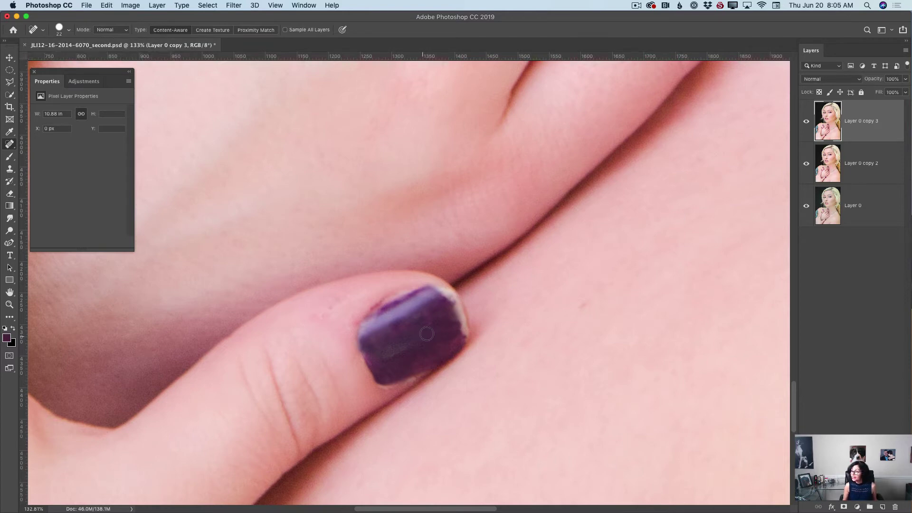
mouse_move(428, 316)
mouse_down()
mouse_move(409, 325)
mouse_move(424, 314)
mouse_move(390, 346)
mouse_move(403, 324)
mouse_move(392, 332)
mouse_move(391, 324)
mouse_move(405, 320)
mouse_move(378, 350)
mouse_up()
mouse_move(454, 302)
mouse_down()
mouse_move(459, 319)
mouse_move(444, 295)
mouse_move(452, 304)
mouse_up()
drag(462, 335, 463, 339)
mouse_move(365, 352)
mouse_down()
mouse_move(384, 378)
mouse_move(399, 348)
mouse_move(413, 344)
mouse_move(387, 356)
mouse_move(415, 361)
mouse_move(413, 369)
mouse_move(448, 342)
mouse_up()
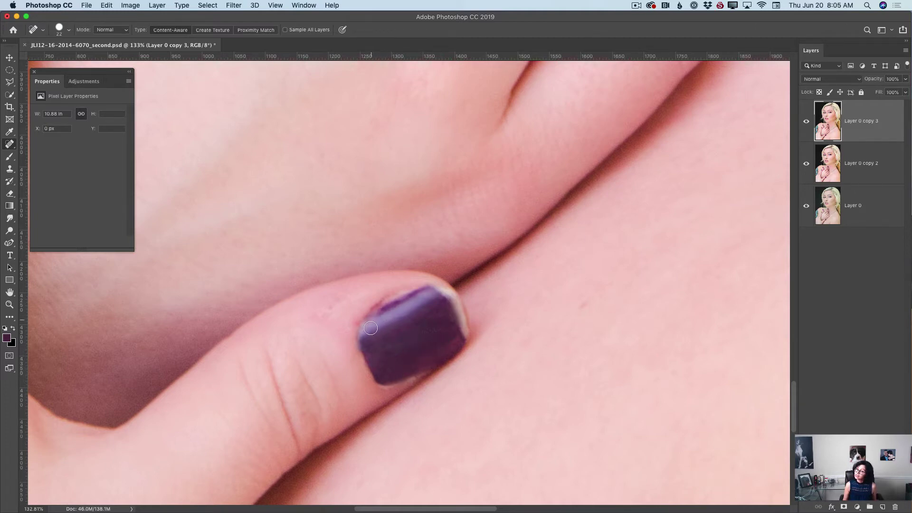
- Patch the magenta area near the tip of the partly worn fingernail with polish from lower on the same nail, and deselect
key(z)
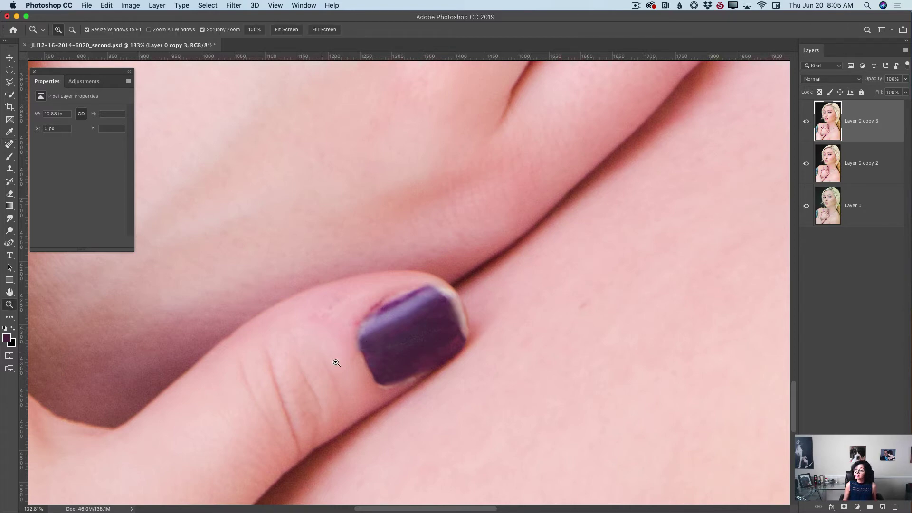
drag(331, 362, 249, 359)
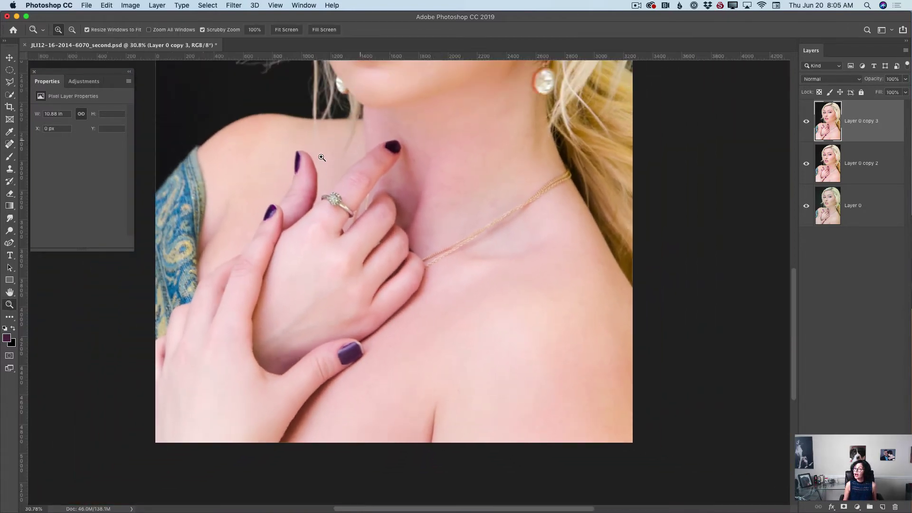
drag(271, 200, 265, 241)
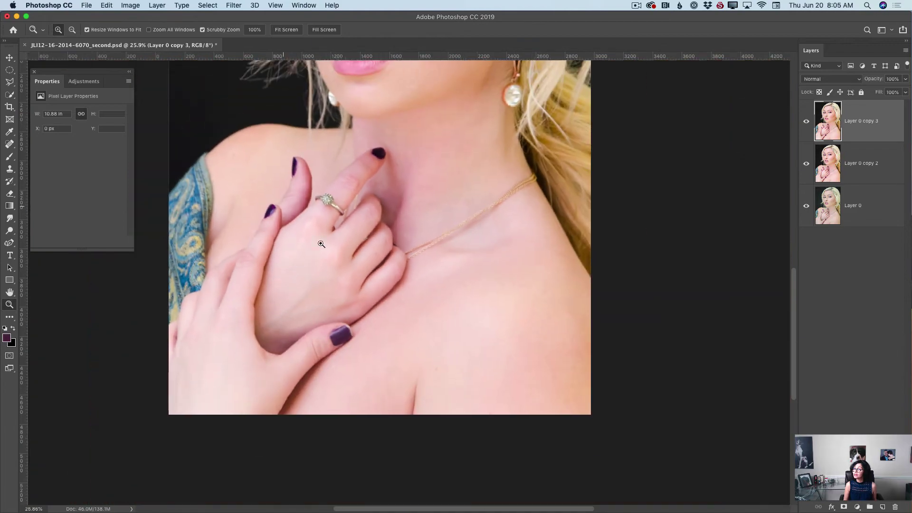
drag(380, 146, 187, 291)
drag(138, 273, 269, 267)
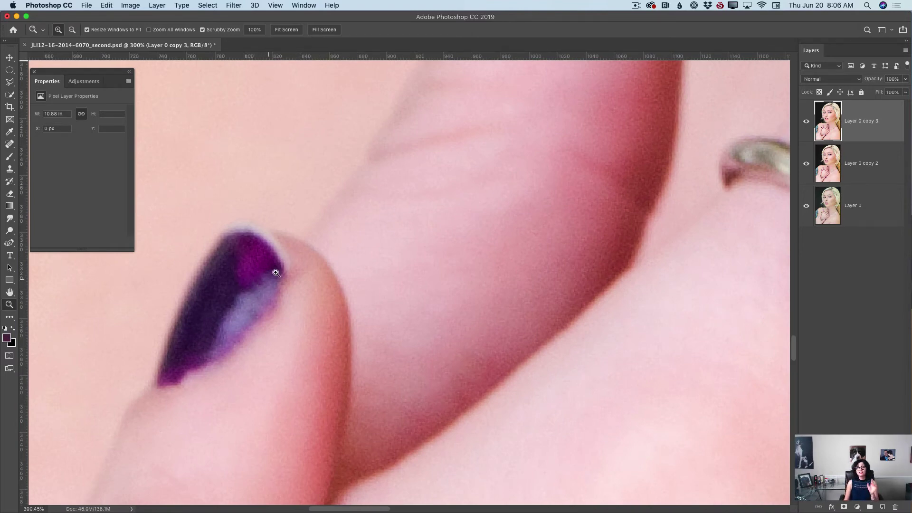
click(9, 144)
click(48, 161)
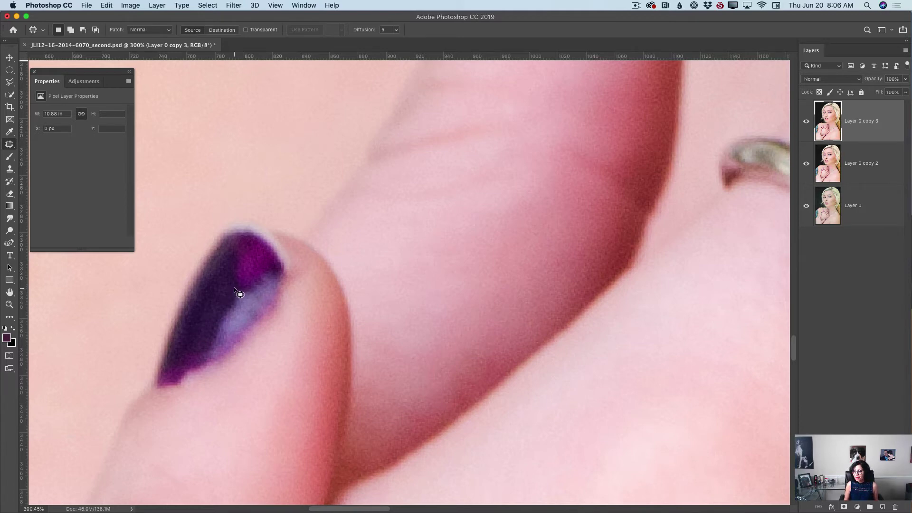
mouse_move(234, 288)
mouse_down()
mouse_move(238, 255)
mouse_move(254, 245)
mouse_up()
mouse_move(267, 279)
mouse_down()
mouse_move(251, 293)
mouse_move(235, 289)
mouse_up()
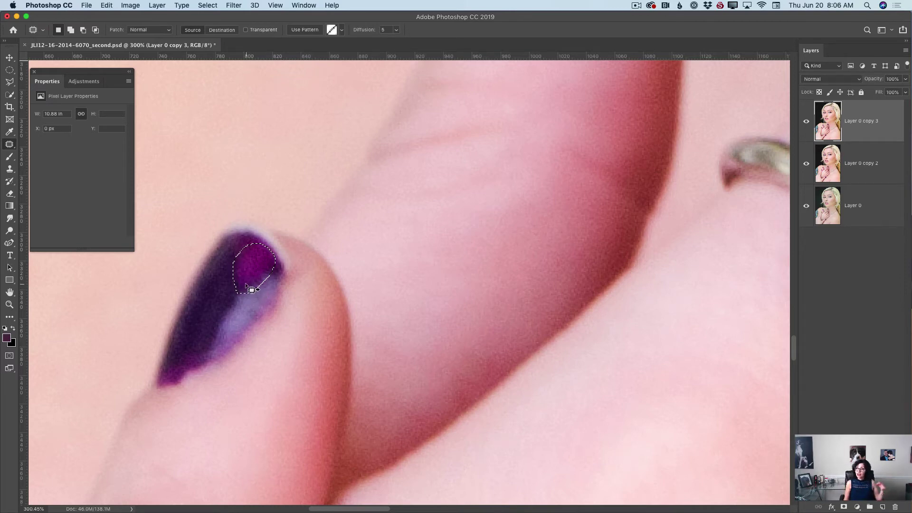
drag(241, 282, 210, 346)
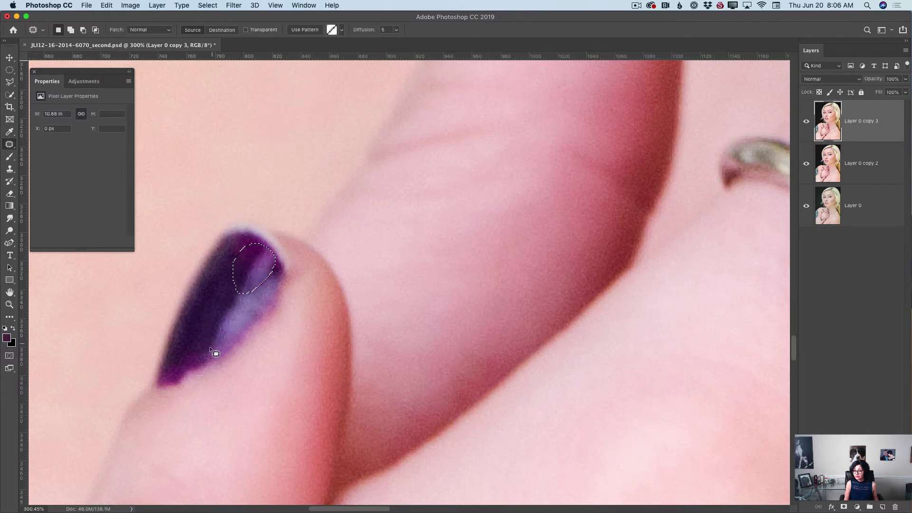
key(super+d)
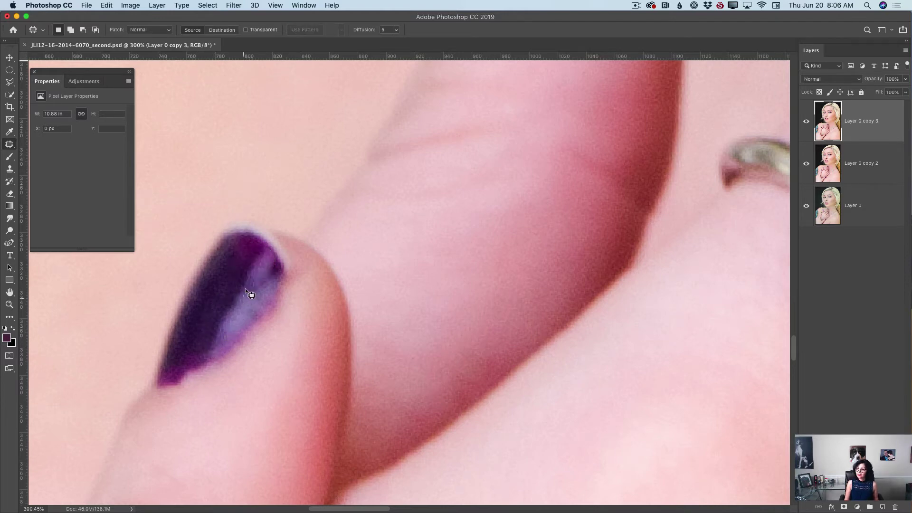
drag(260, 295, 239, 317)
key(super+d)
- Select both lips, including the mouth opening, on Layer 0 copy 3 with the Quick Selection tool
click(9, 304)
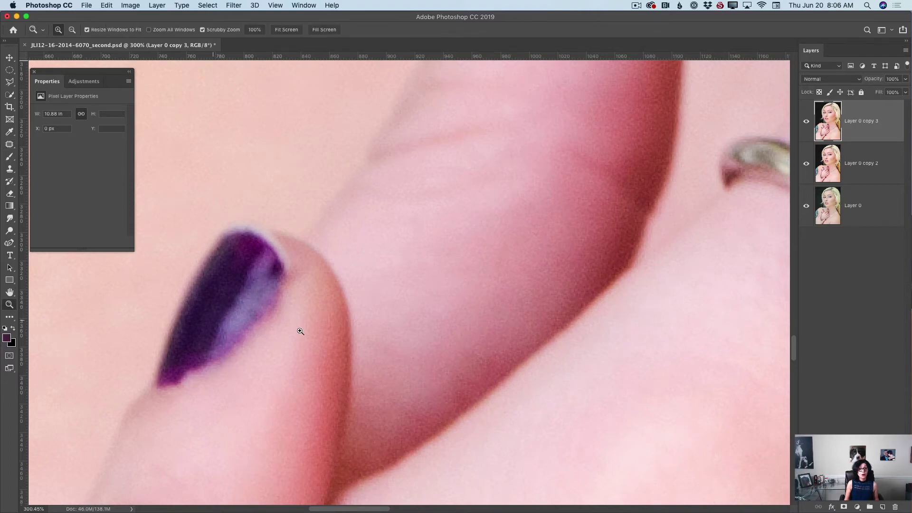
drag(300, 331, 246, 361)
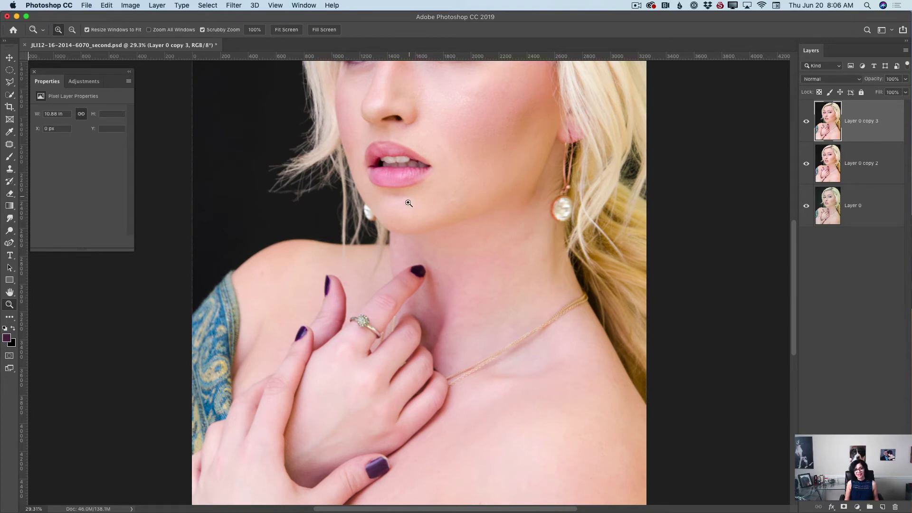
drag(399, 221, 389, 222)
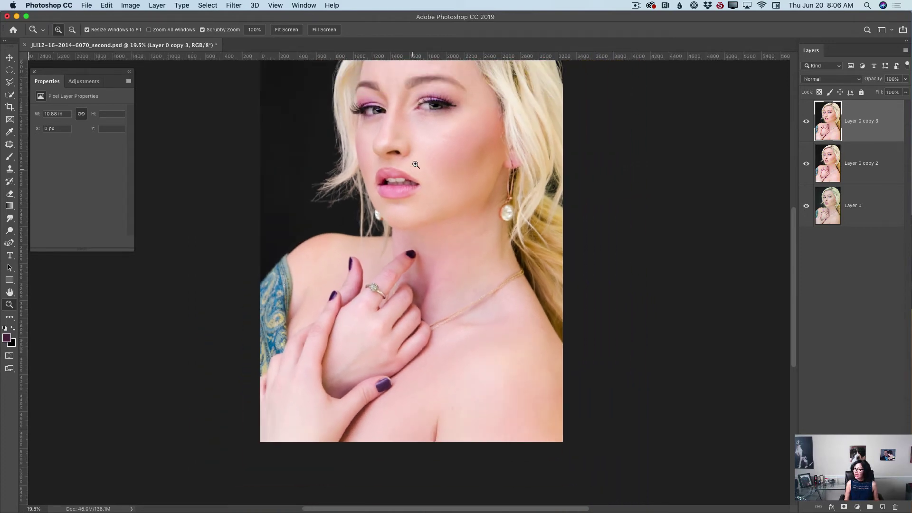
drag(390, 152, 409, 210)
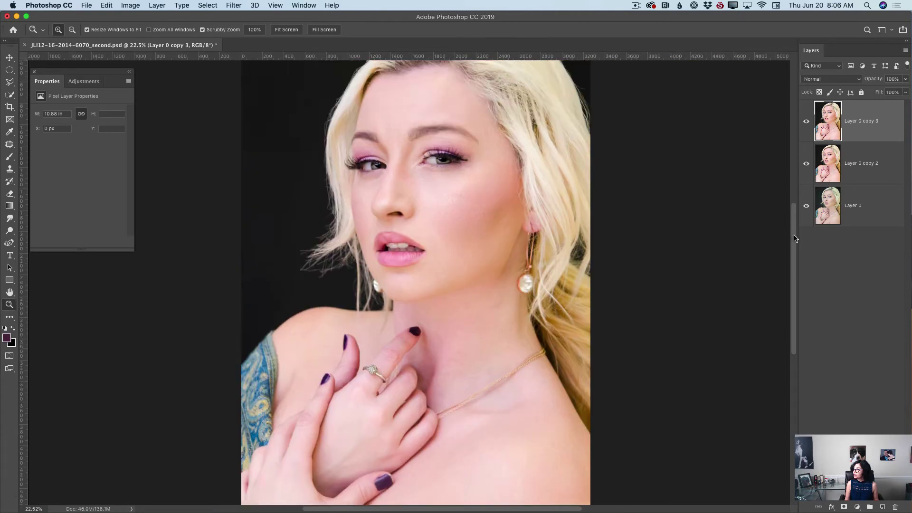
drag(795, 238, 794, 222)
drag(411, 294, 438, 309)
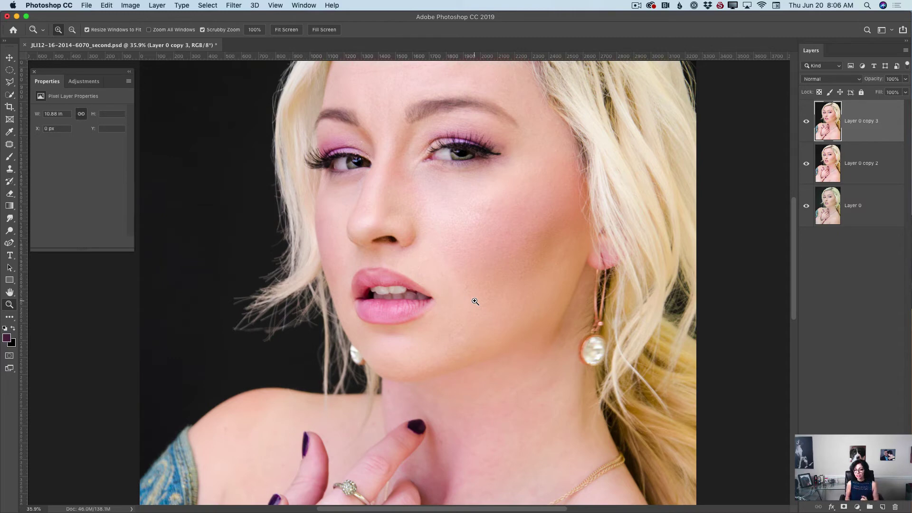
drag(358, 274, 278, 228)
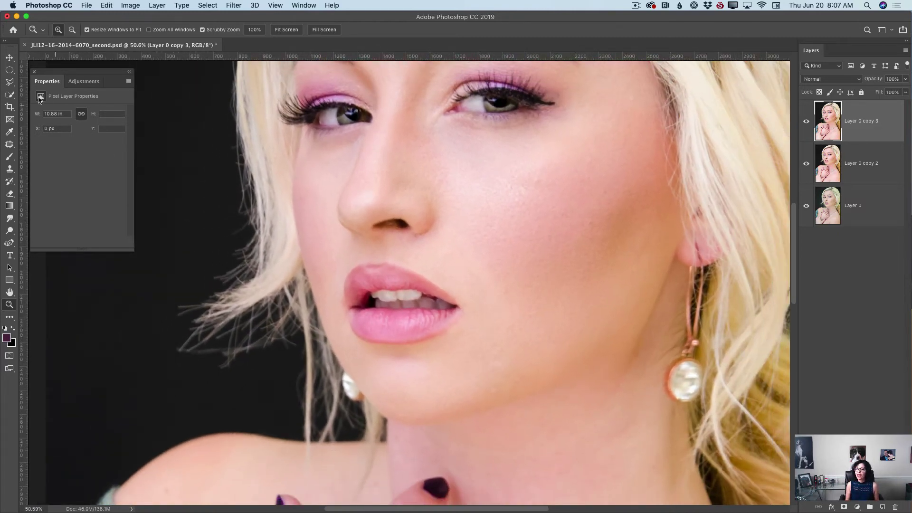
drag(9, 94, 41, 95)
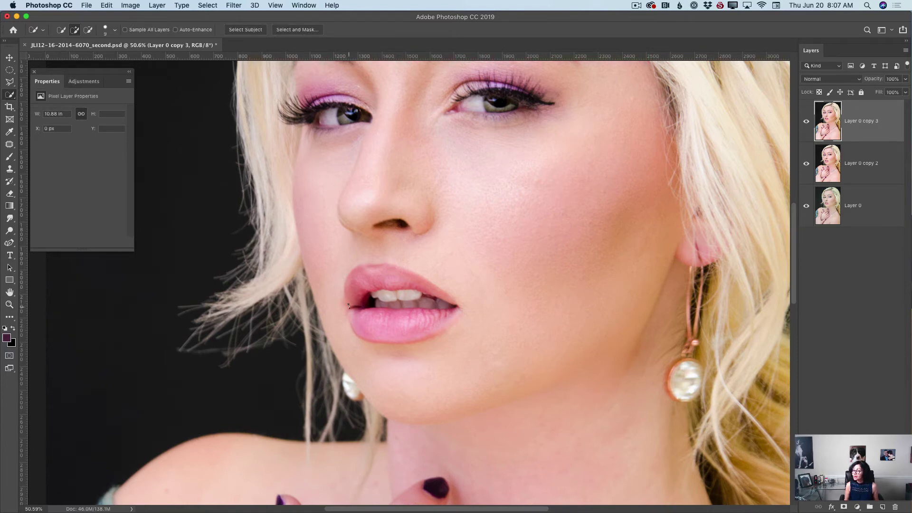
drag(350, 277, 361, 269)
drag(457, 312, 439, 325)
drag(409, 341, 401, 341)
drag(351, 313, 440, 323)
mouse_move(396, 271)
mouse_down()
mouse_move(412, 273)
mouse_move(390, 308)
mouse_up()
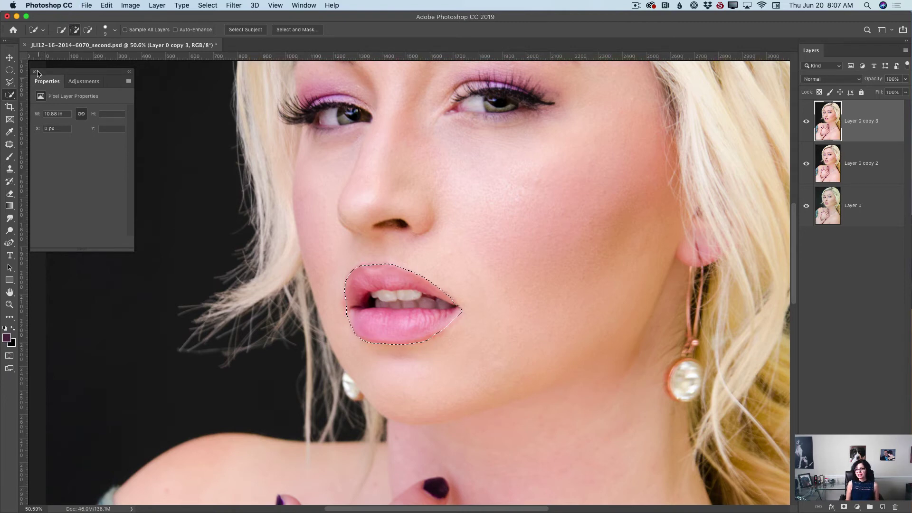
- Subtract the teeth and mouth opening from the lip selection and add back the inner edge of the lower lip
click(87, 32)
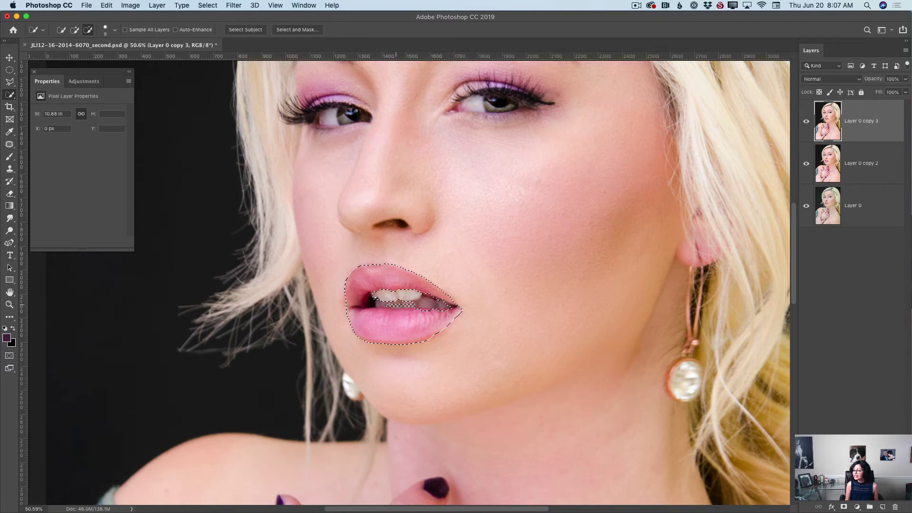
drag(396, 305, 377, 299)
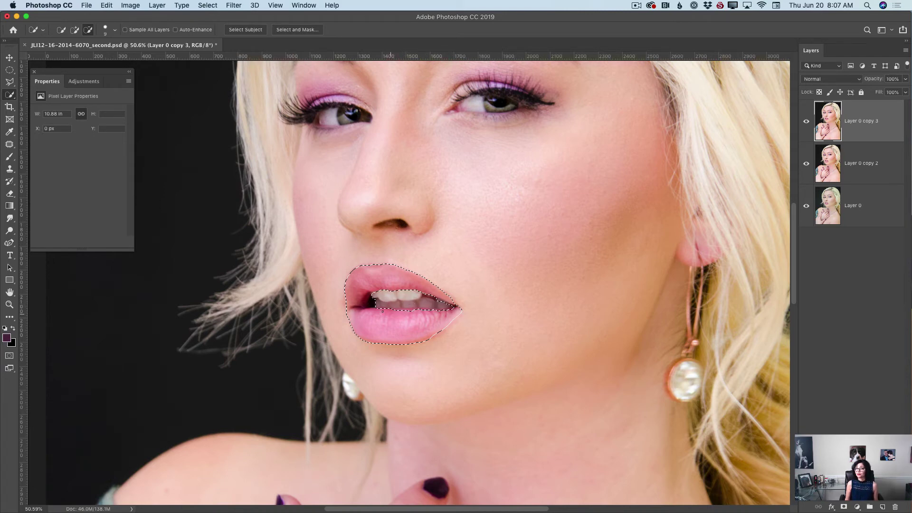
click(75, 30)
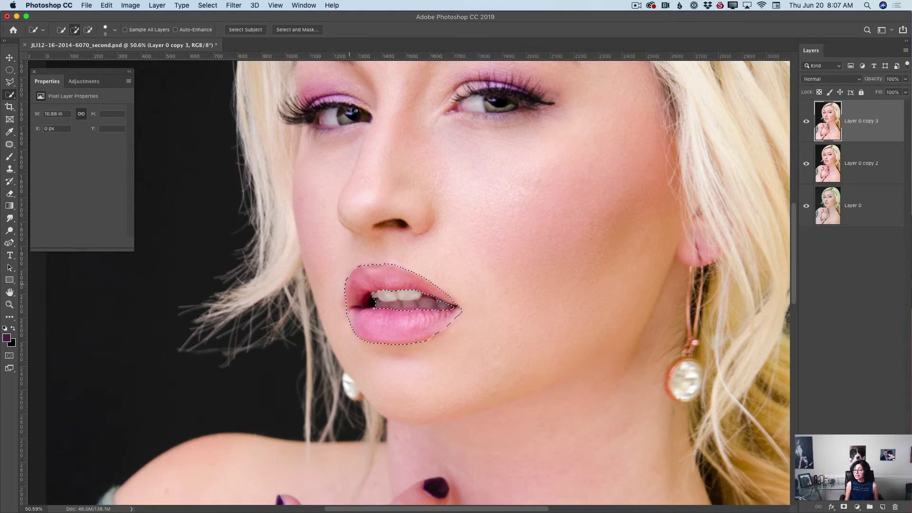
drag(406, 315, 413, 311)
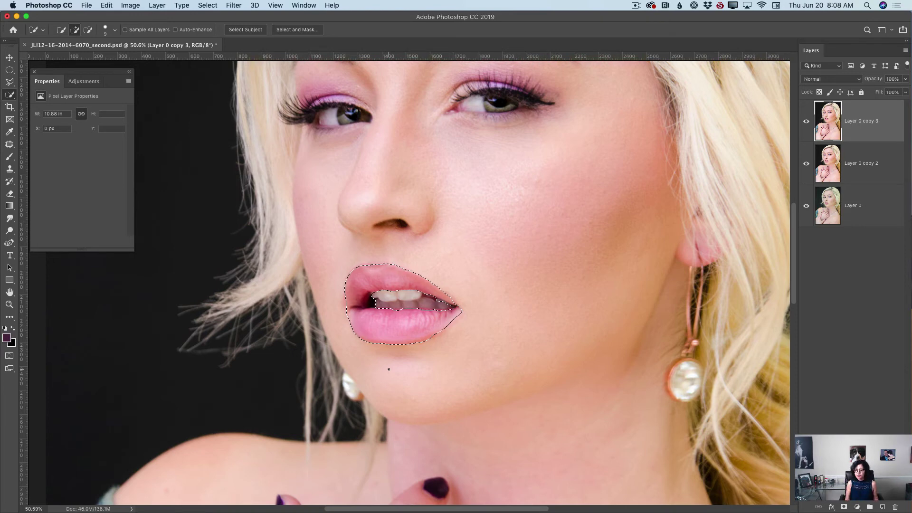
- Add a Hue/Saturation adjustment layer masked to the selected lips and set its Saturation to +22
click(82, 83)
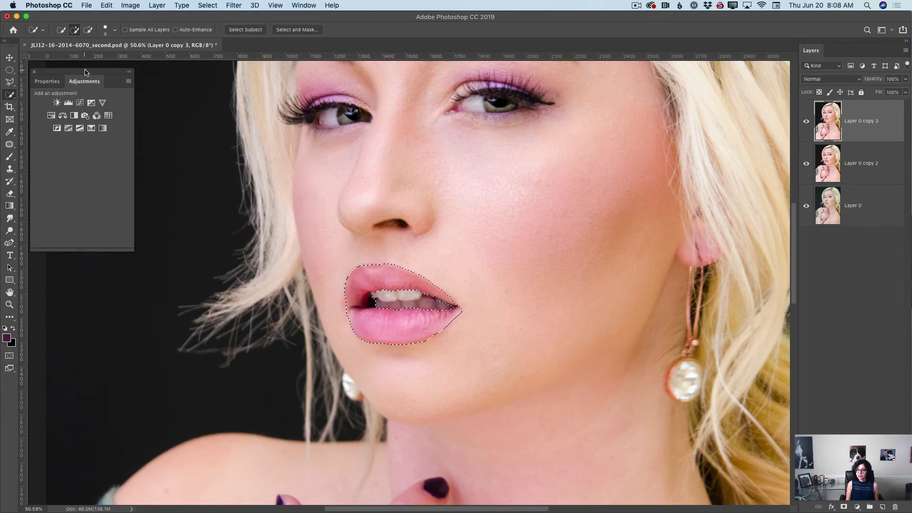
drag(85, 71, 82, 65)
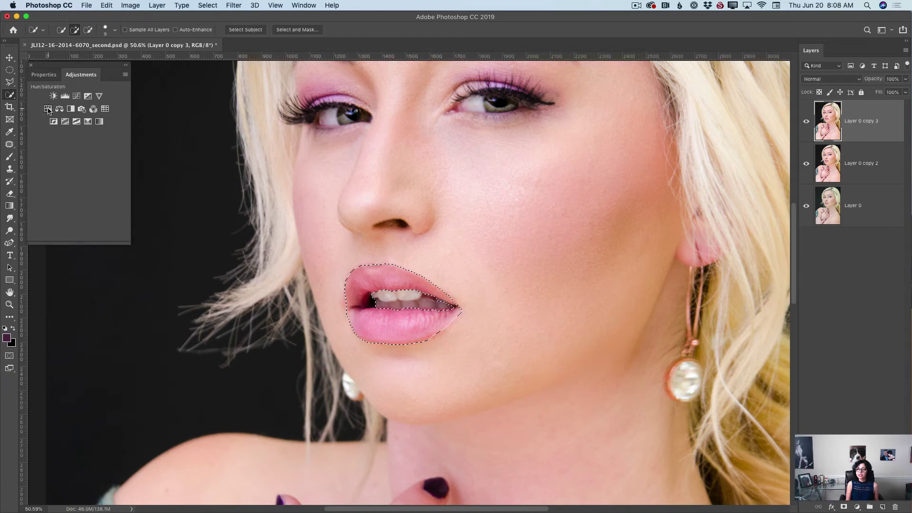
click(48, 109)
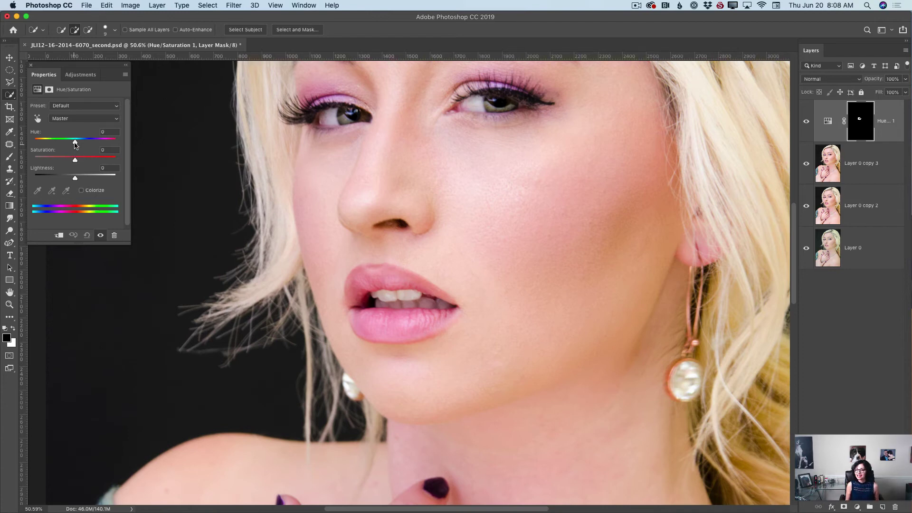
drag(75, 143, 84, 160)
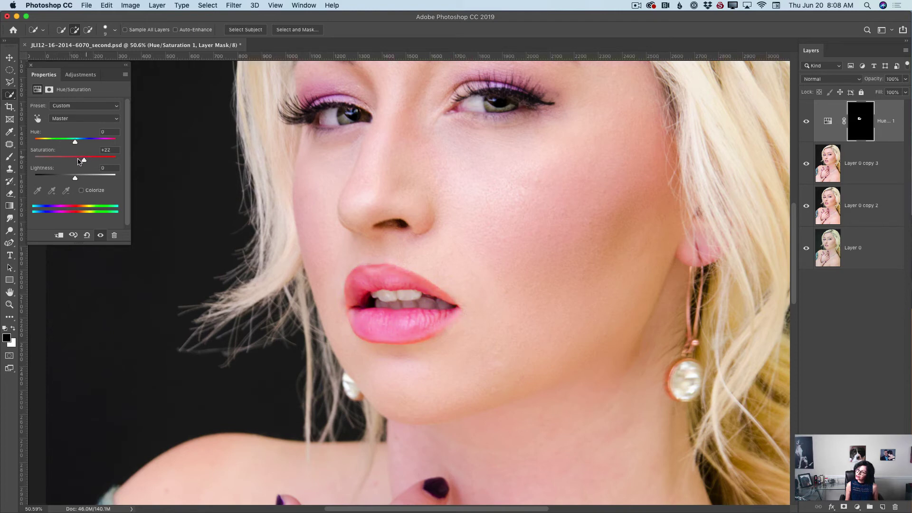
- Set the lip adjustment's Hue to -16 and compare the lips by hiding and showing the adjustment layer
click(10, 305)
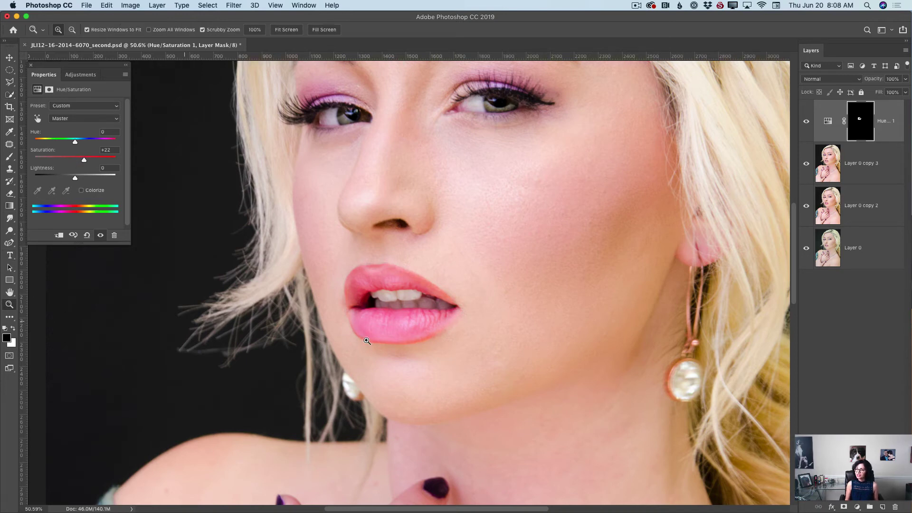
drag(403, 346, 341, 306)
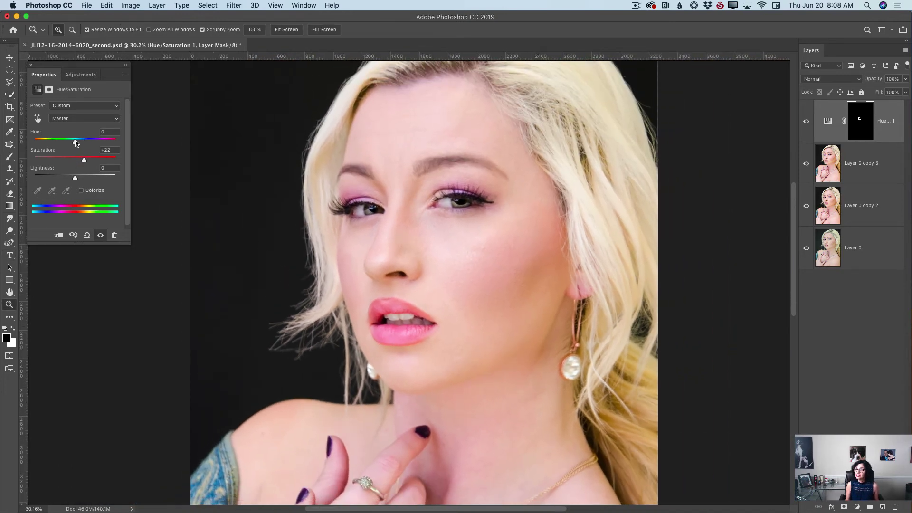
drag(76, 142, 69, 144)
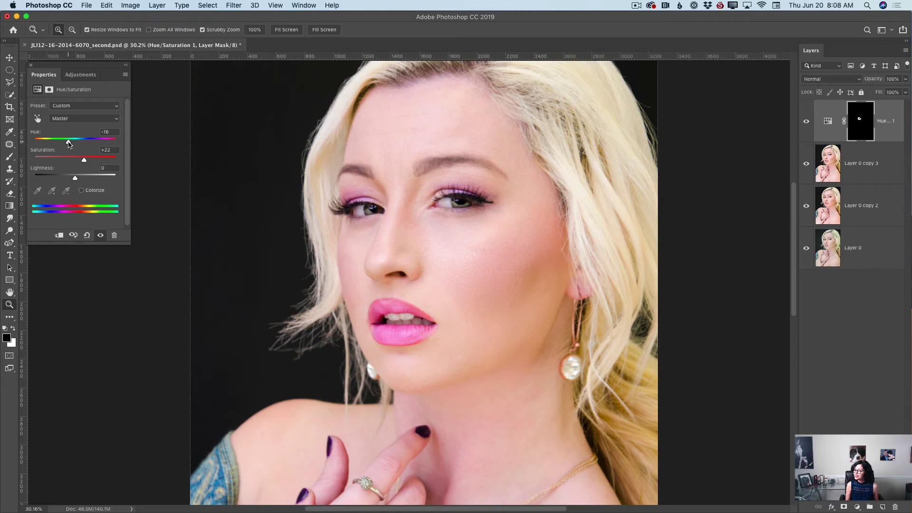
click(806, 122)
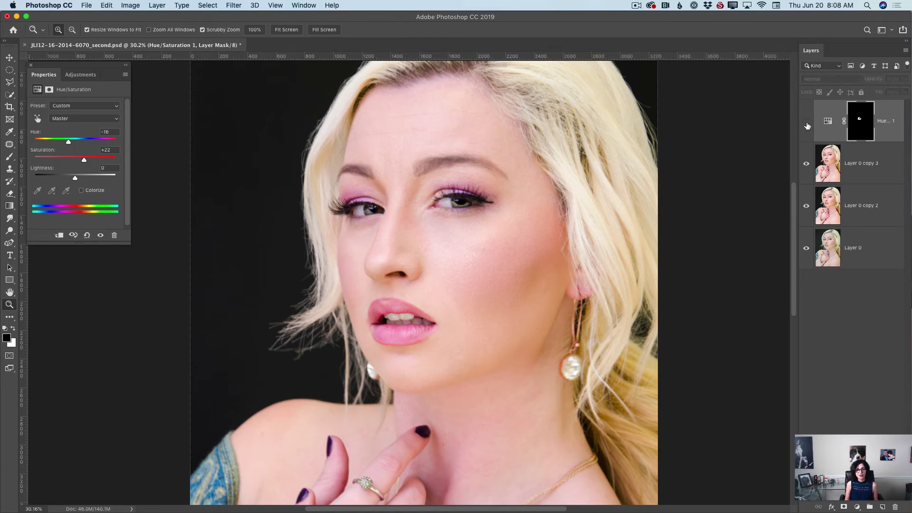
click(806, 124)
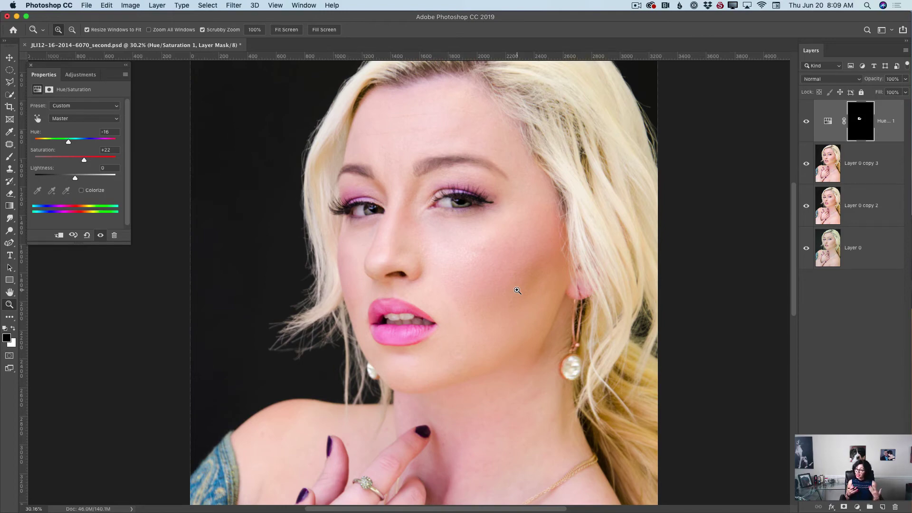
- Select the iris of the subject's left eye on Layer 0 copy 3 with the Quick Selection tool
drag(414, 328, 432, 339)
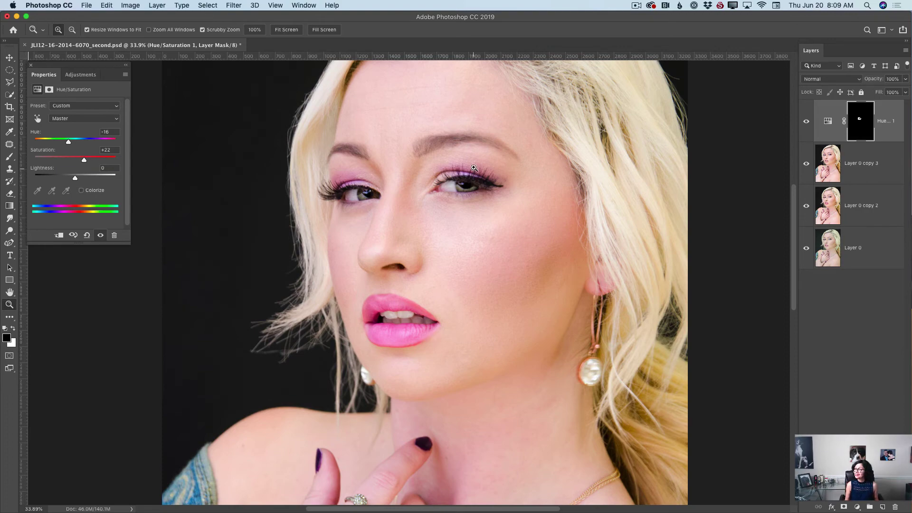
drag(472, 167, 504, 205)
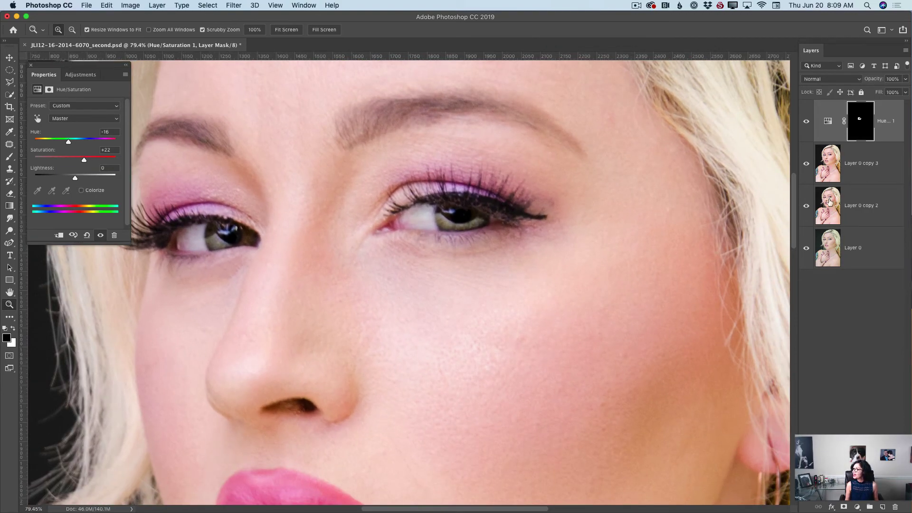
click(834, 172)
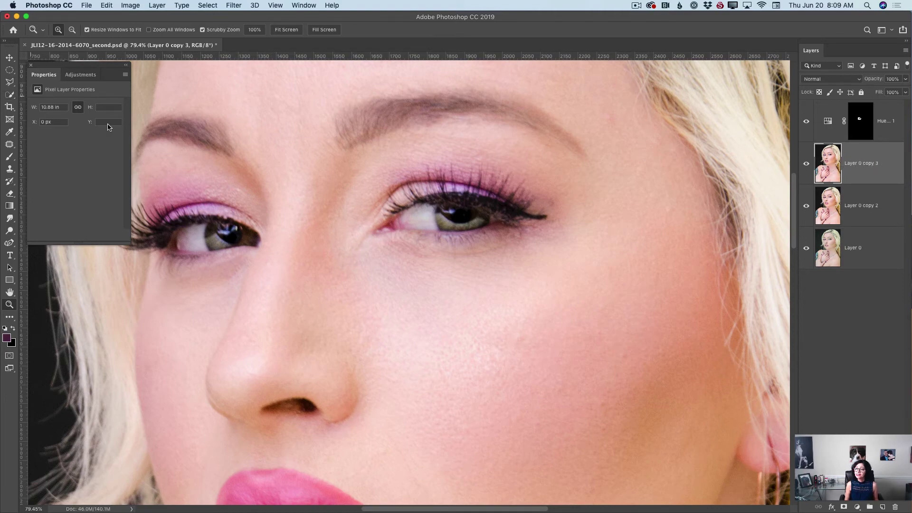
click(490, 223)
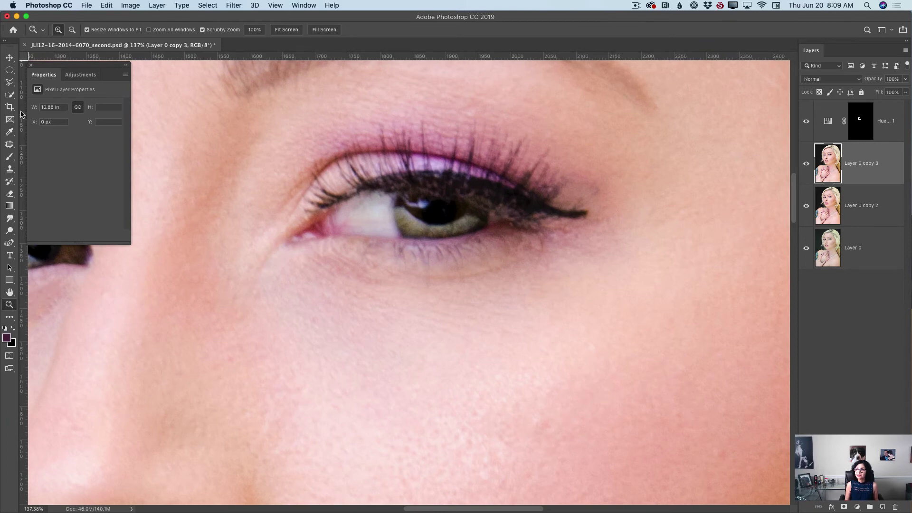
click(9, 94)
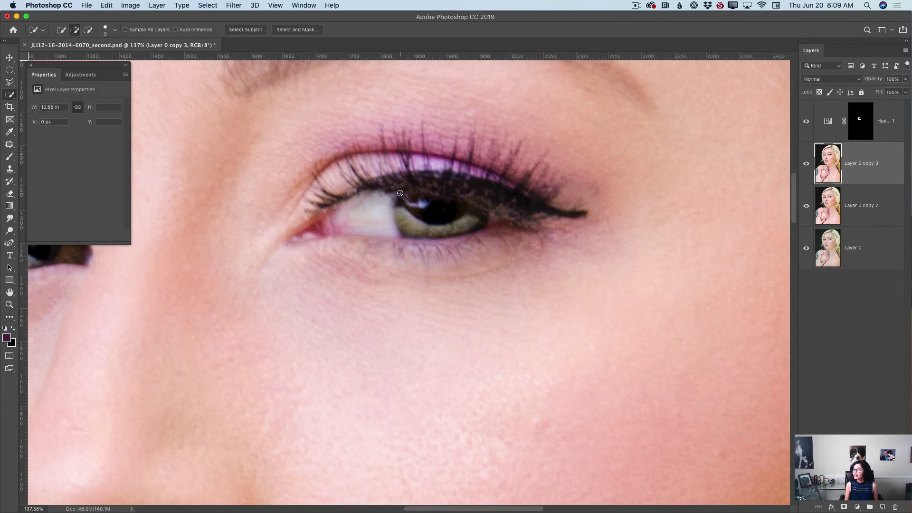
mouse_move(401, 201)
mouse_down()
mouse_move(400, 194)
mouse_move(403, 230)
mouse_move(481, 219)
mouse_move(442, 206)
mouse_move(429, 221)
mouse_up()
- Subtract the eyelashes and upper lid from the left iris selection and add back the iris's upper inner edge
click(88, 30)
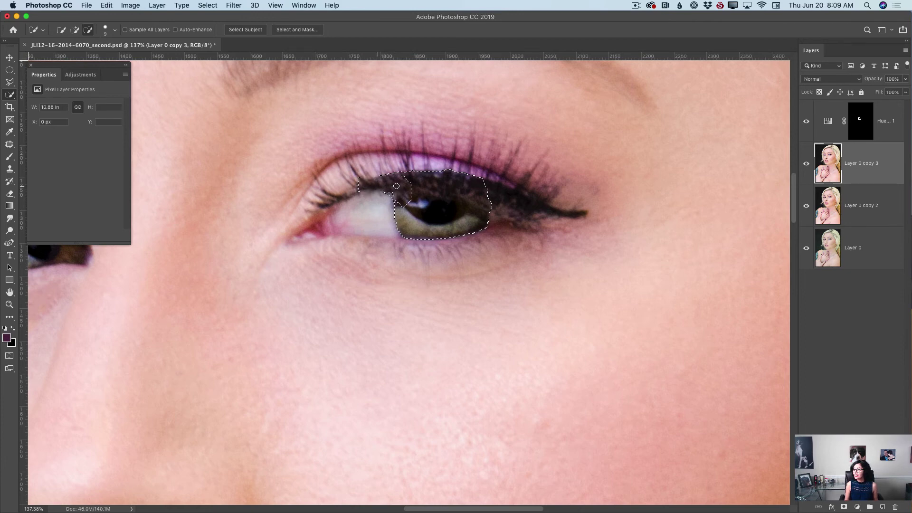
mouse_move(396, 186)
mouse_down()
mouse_move(478, 199)
mouse_move(464, 183)
mouse_move(481, 187)
mouse_move(452, 173)
mouse_up()
drag(476, 201, 492, 205)
click(74, 30)
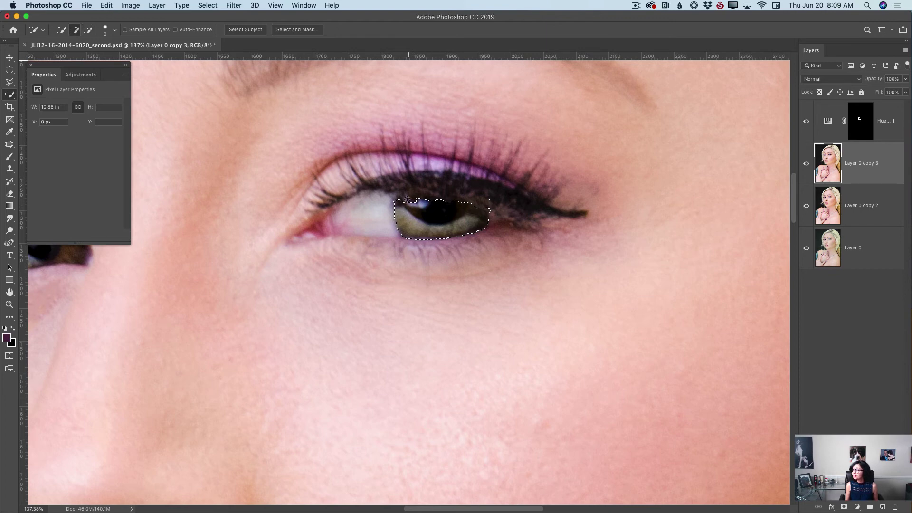
mouse_move(407, 199)
mouse_down()
mouse_move(417, 211)
mouse_move(399, 195)
mouse_up()
- Add a Hue/Saturation adjustment layer masked to the left iris with Hue +117 and Saturation +38
key(z)
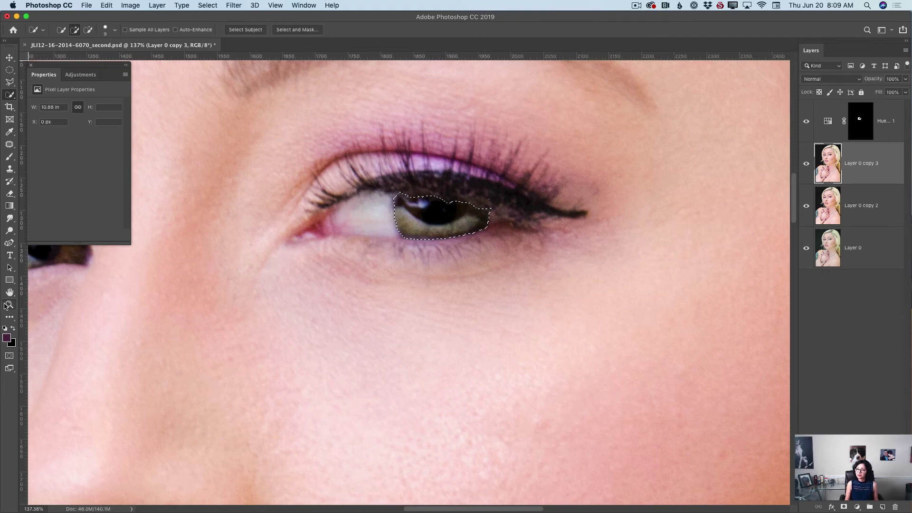
drag(418, 301, 388, 287)
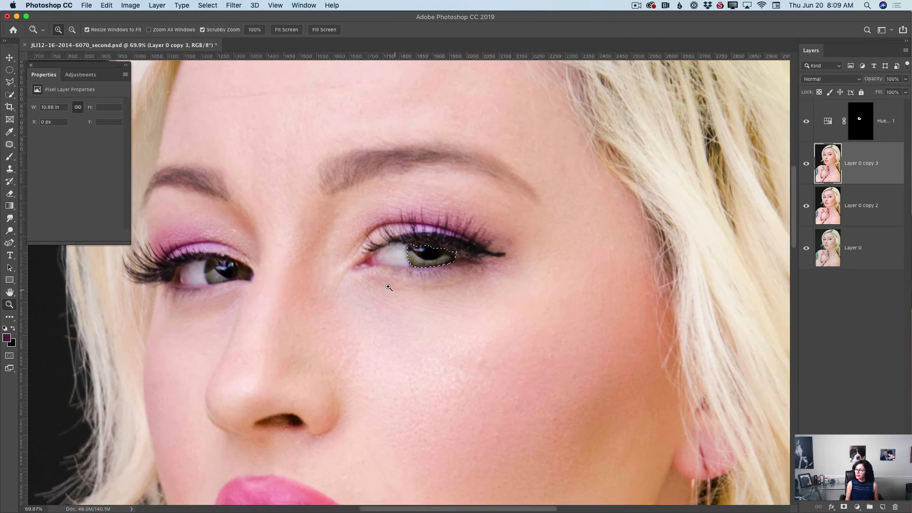
click(81, 75)
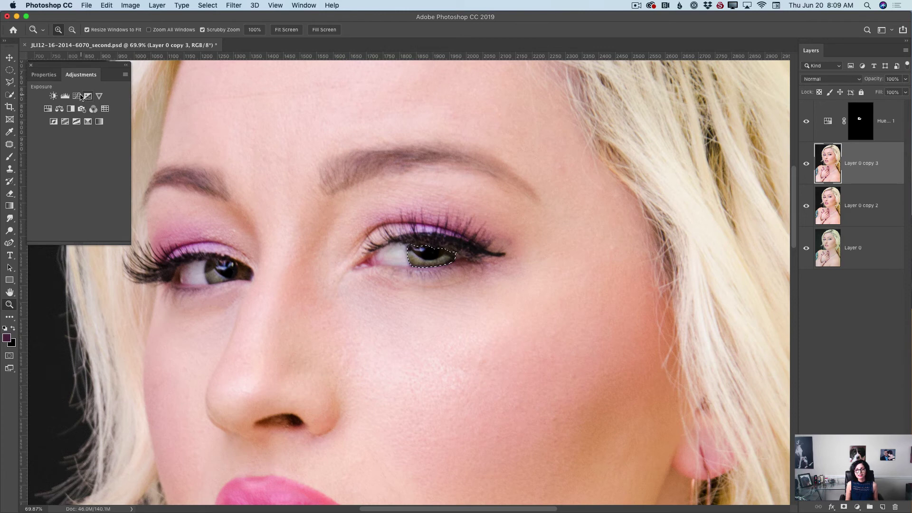
click(48, 109)
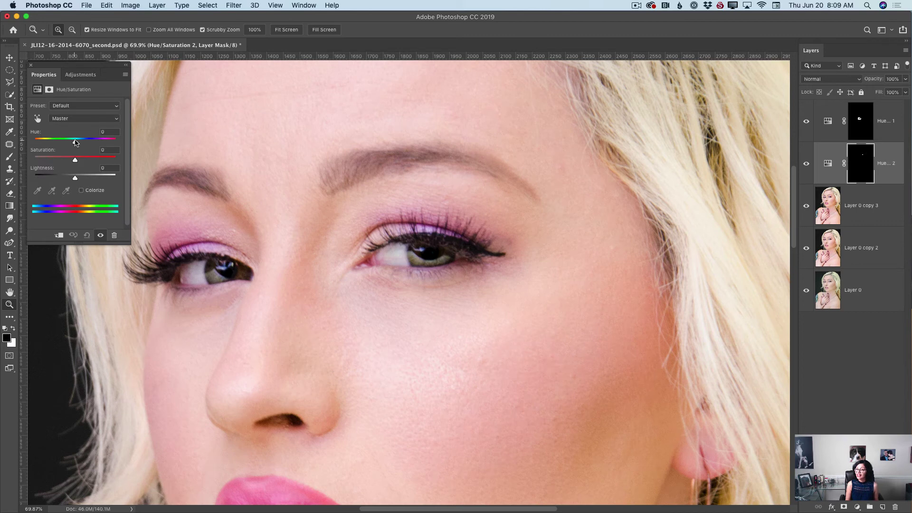
drag(75, 142, 91, 161)
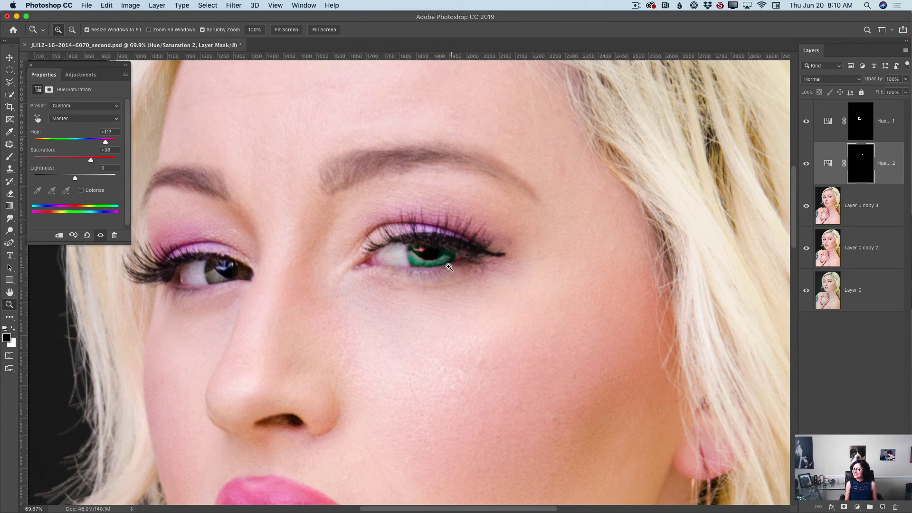
- Paint black at 77% opacity on the left iris mask over the tinted pupil reflection and compare by hiding and showing the adjustment layer
drag(436, 263, 456, 284)
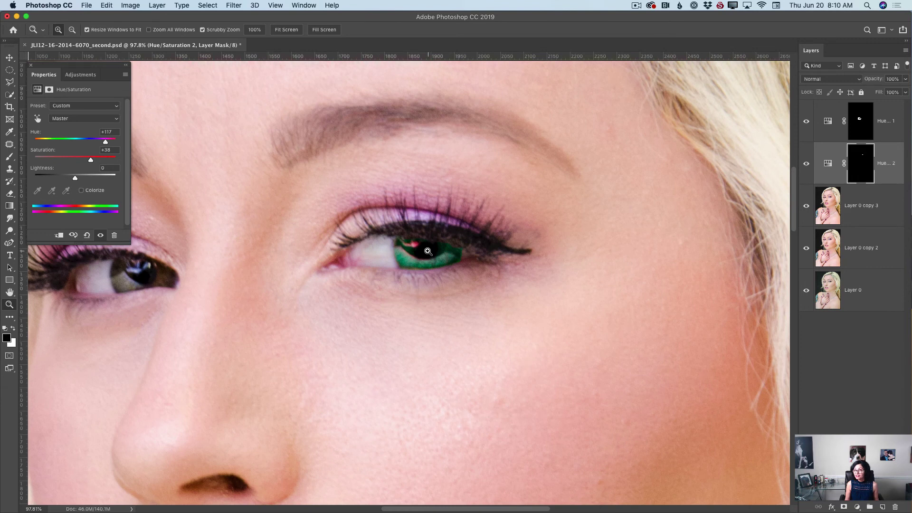
drag(427, 251, 449, 276)
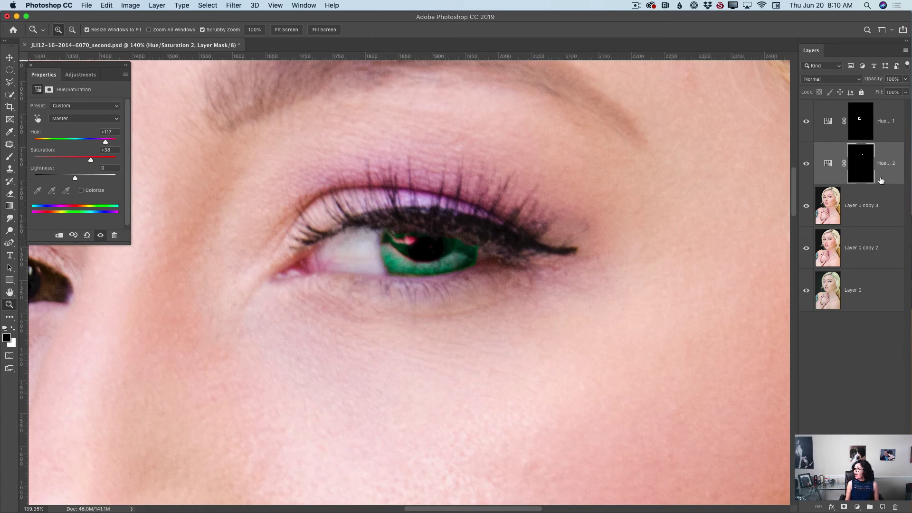
click(857, 171)
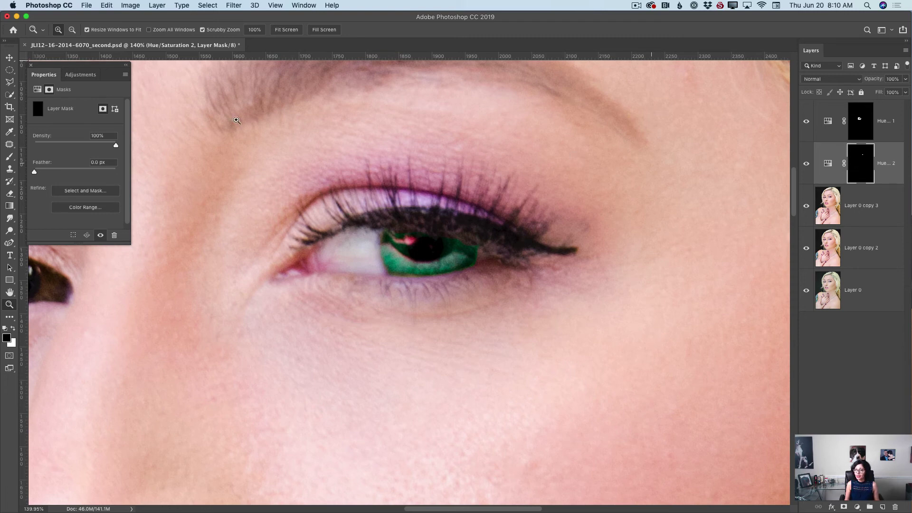
click(9, 156)
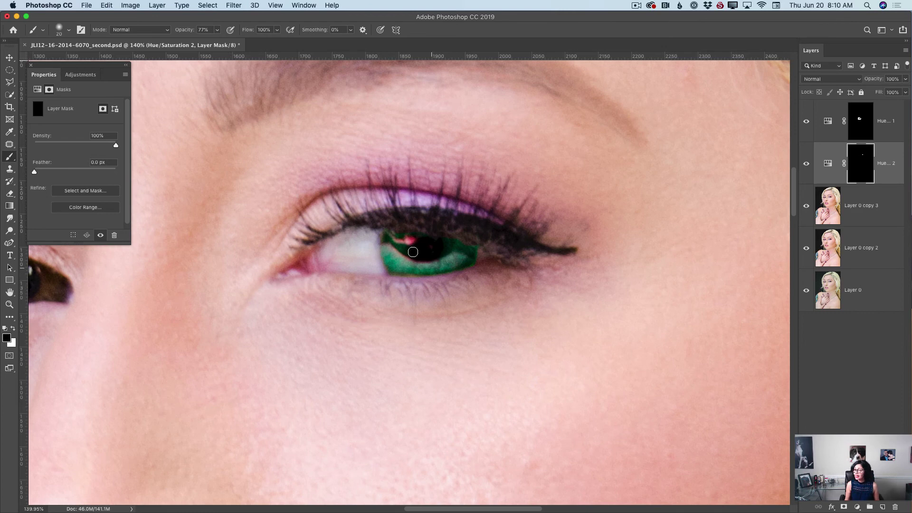
mouse_move(413, 252)
mouse_down()
mouse_move(394, 246)
mouse_move(406, 256)
mouse_move(398, 250)
mouse_move(416, 251)
mouse_move(412, 240)
mouse_move(395, 239)
mouse_move(414, 257)
mouse_move(447, 252)
mouse_move(414, 258)
mouse_move(421, 252)
mouse_move(396, 239)
mouse_up()
click(806, 163)
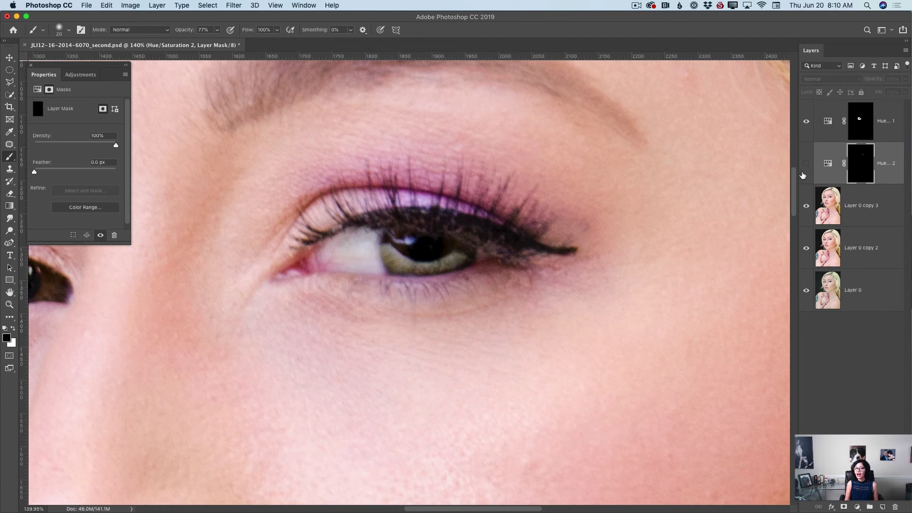
click(807, 164)
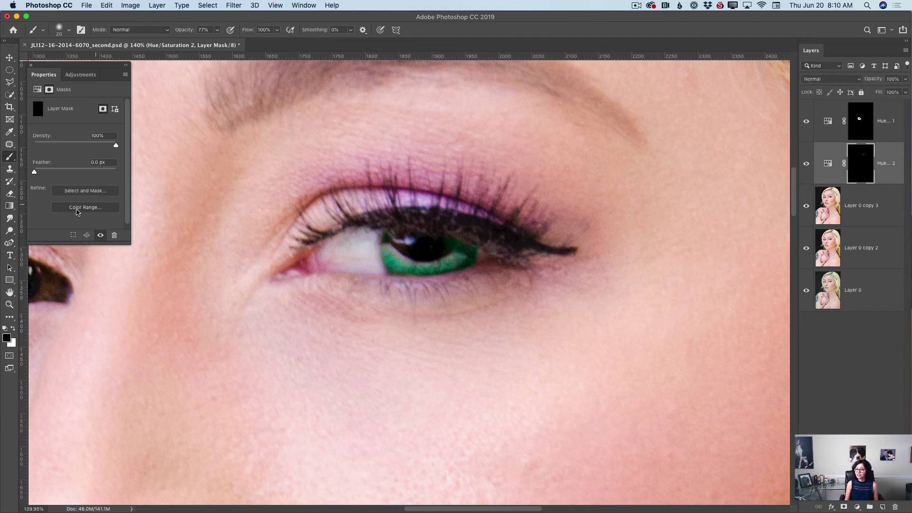
- Select the iris of the subject's right eye on Layer 0 copy 3 with the Quick Selection tool
click(10, 292)
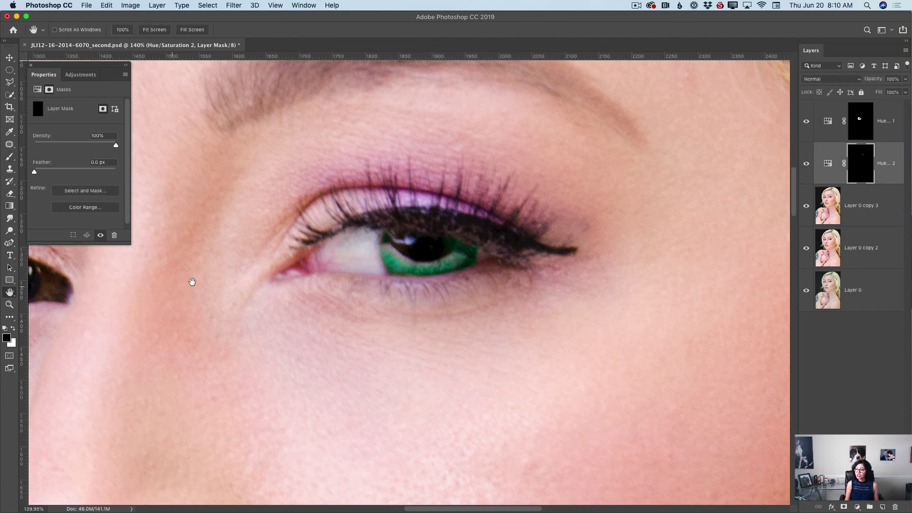
drag(192, 283, 442, 295)
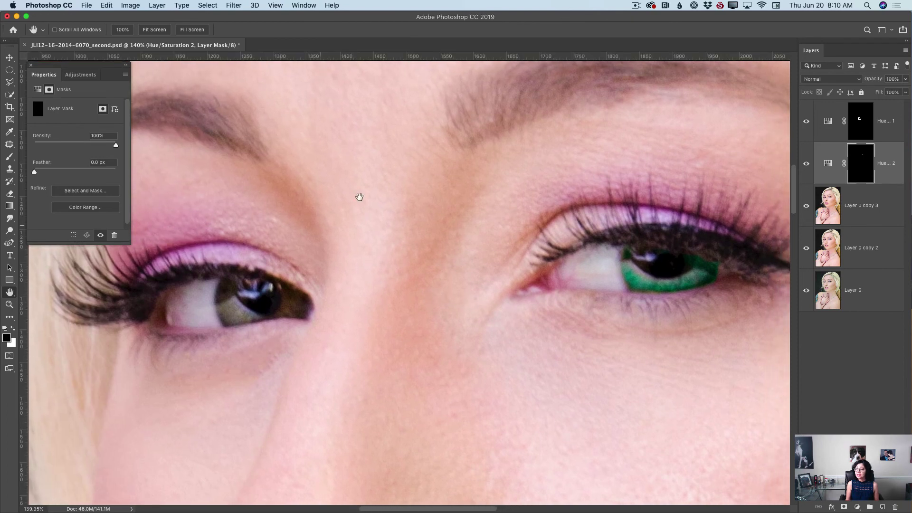
click(830, 215)
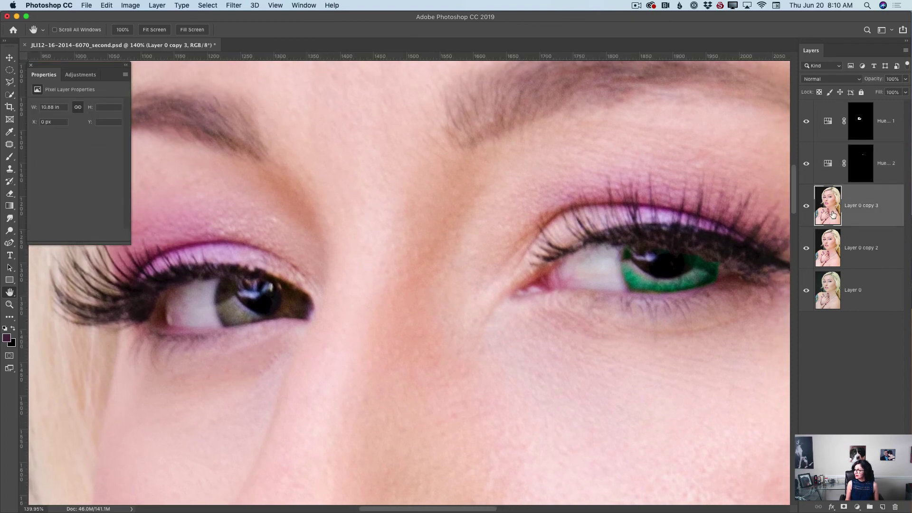
click(11, 94)
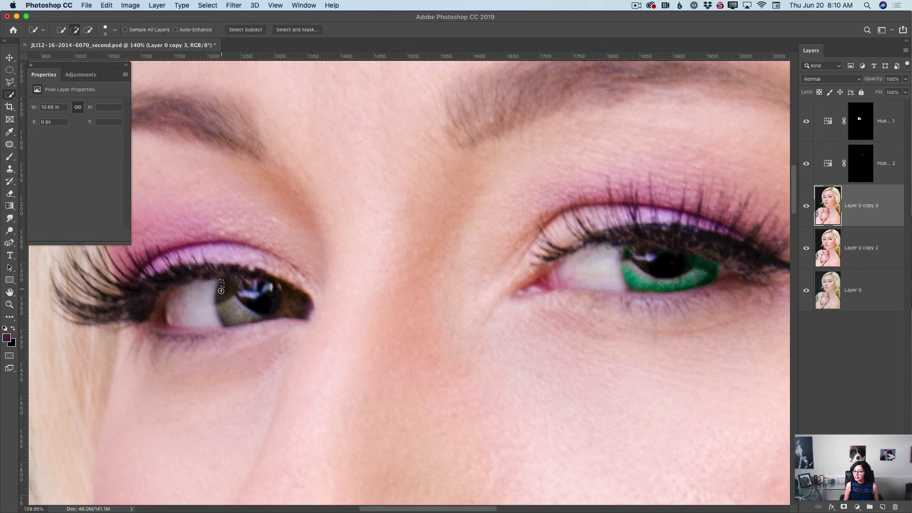
mouse_move(221, 290)
mouse_down()
mouse_move(225, 314)
mouse_move(281, 321)
mouse_up()
- Subtract the upper lid and lash overspill from the right iris selection and add back the upper iris around the reflection
click(88, 29)
mouse_move(219, 273)
mouse_down()
mouse_move(288, 282)
mouse_move(311, 297)
mouse_move(313, 313)
mouse_up()
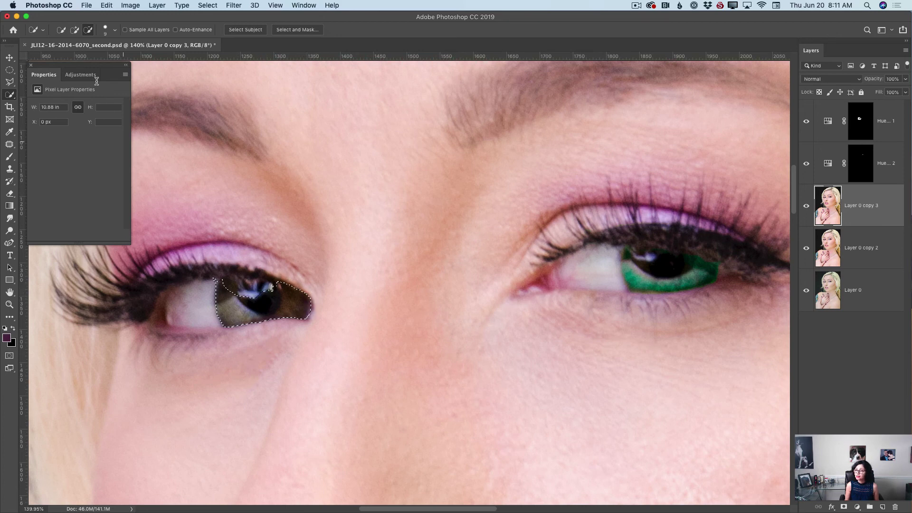
click(75, 30)
mouse_move(230, 285)
mouse_down()
mouse_move(223, 283)
mouse_move(268, 289)
mouse_move(256, 287)
mouse_up()
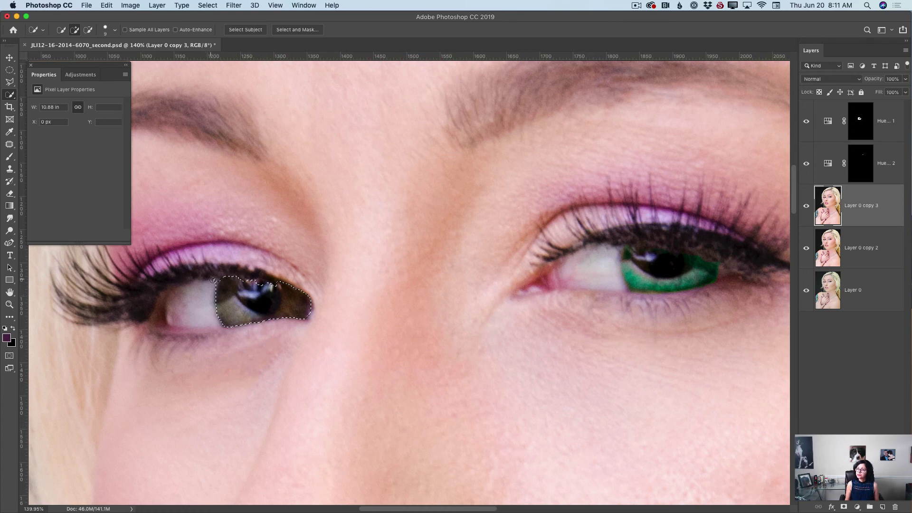
- Add a Hue/Saturation adjustment layer masked to the right iris with Hue +146 and Saturation +50
click(81, 74)
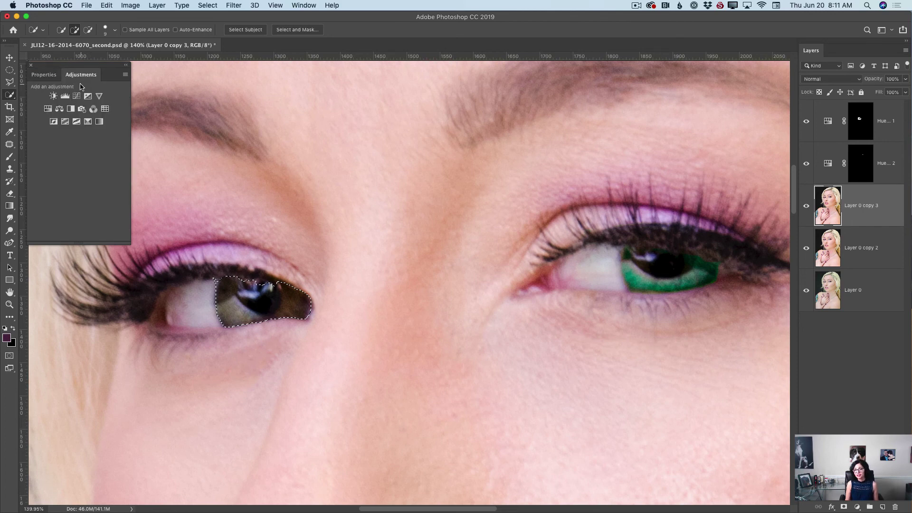
click(47, 109)
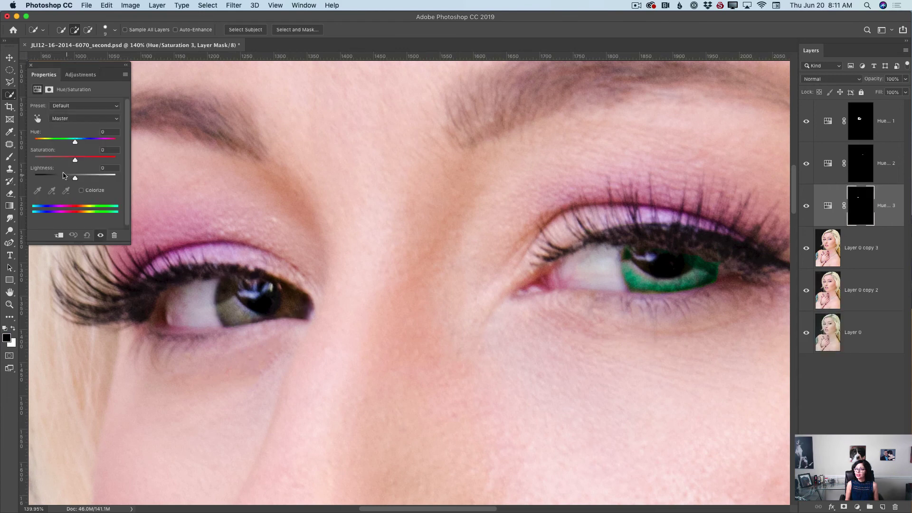
drag(75, 142, 96, 160)
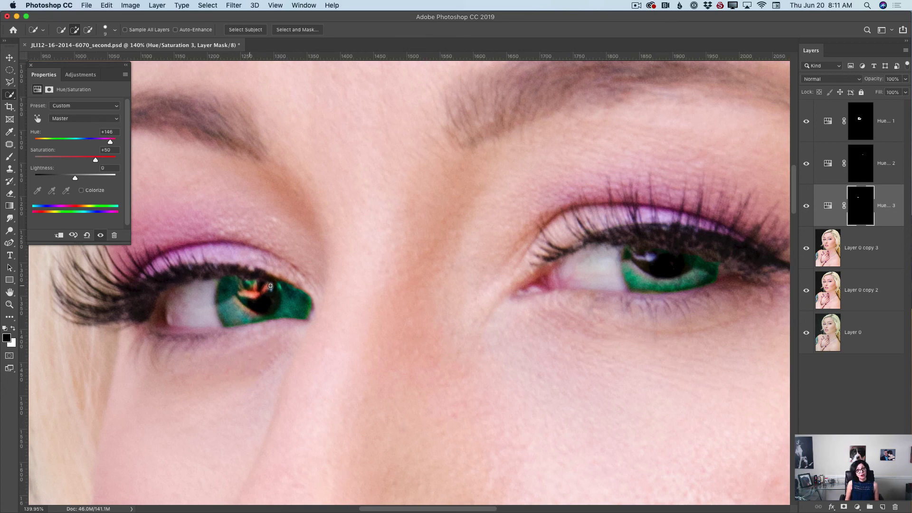
- Paint black at 77% opacity on the right iris mask over the tinted reflection and pupil
click(859, 206)
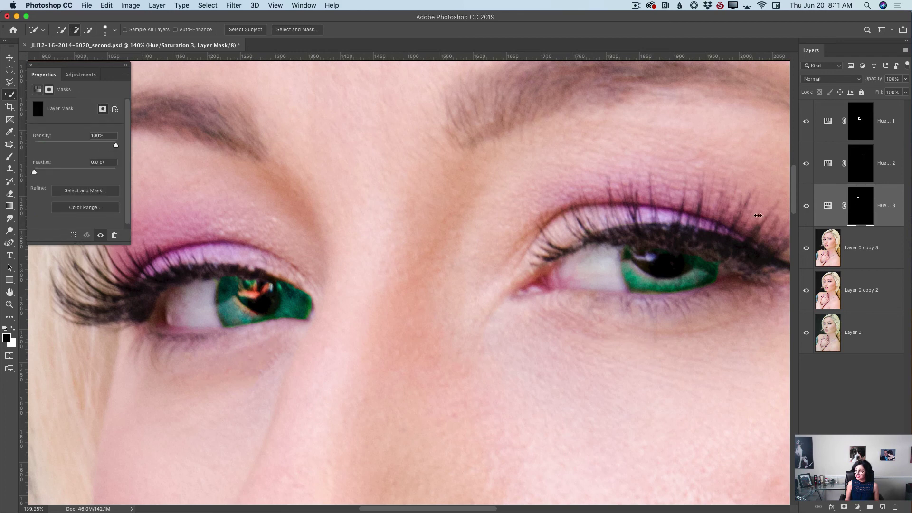
click(9, 157)
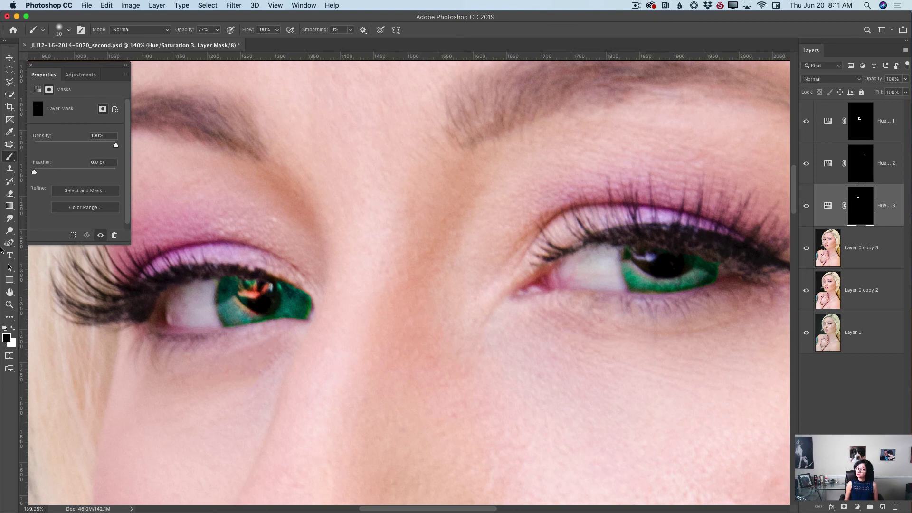
drag(234, 297, 255, 289)
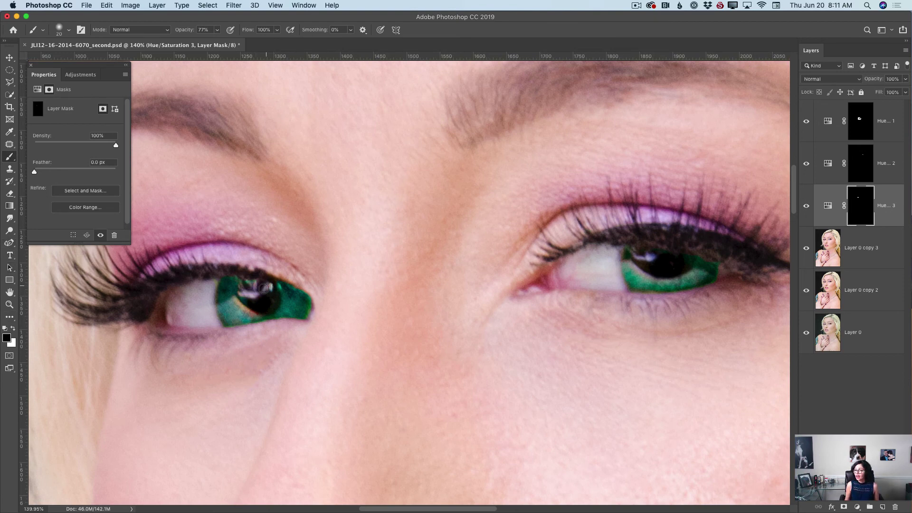
mouse_move(250, 294)
mouse_down()
mouse_move(238, 302)
mouse_move(257, 309)
mouse_move(258, 286)
mouse_up()
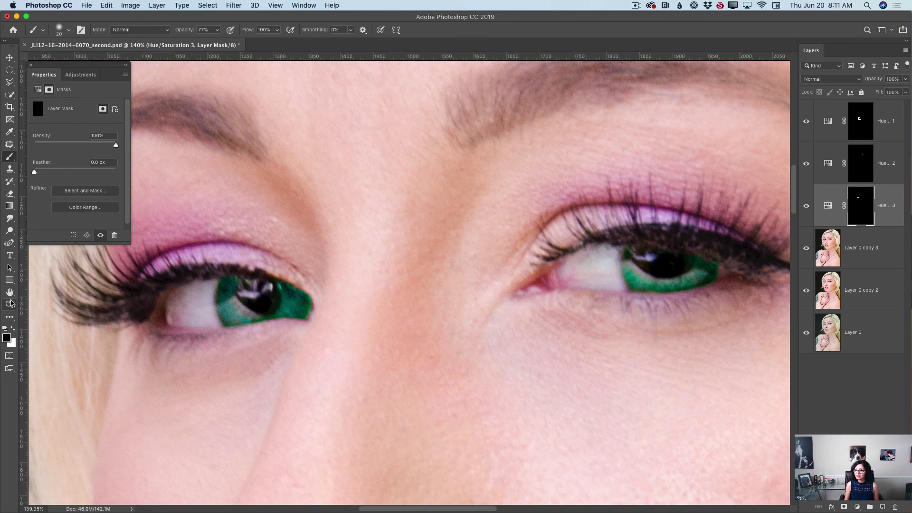
- Hide Layer 0 copy 2 and Layer 0, and merge the remaining visible layers into one
key(z)
drag(318, 312, 246, 291)
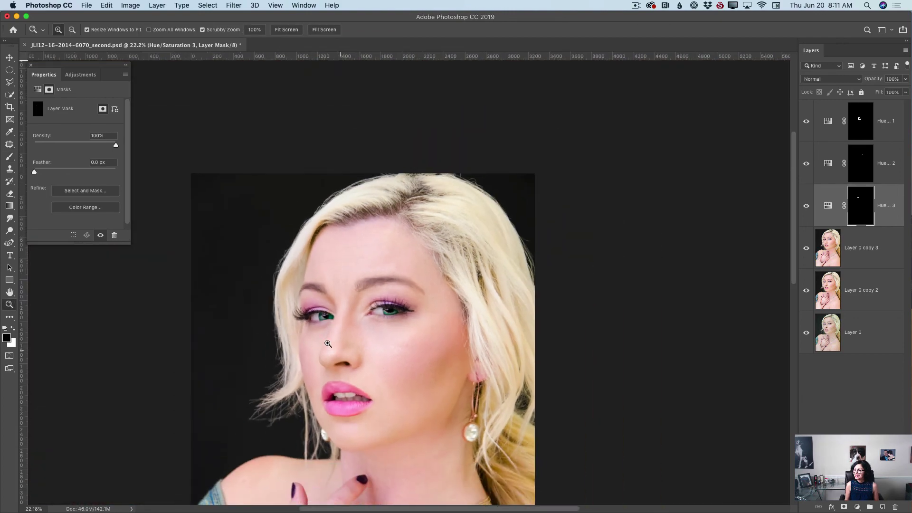
drag(343, 352, 371, 354)
drag(453, 245, 456, 295)
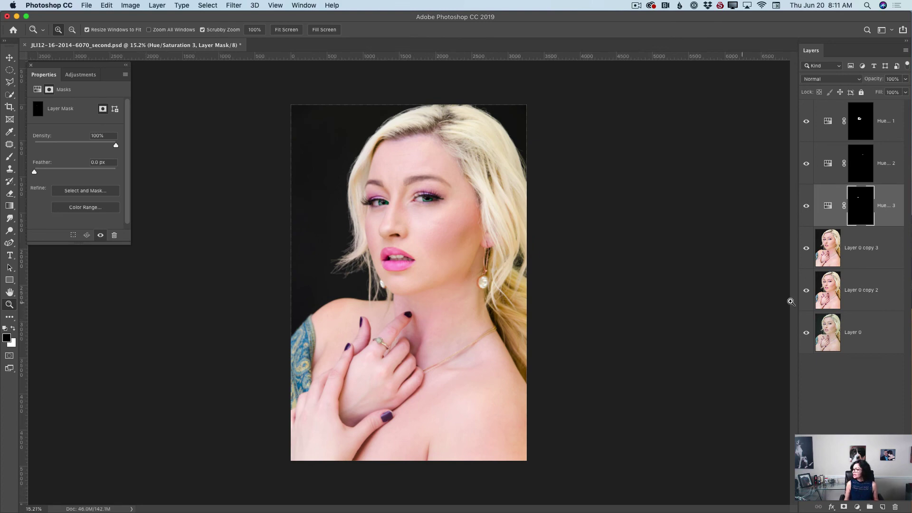
click(806, 291)
click(905, 50)
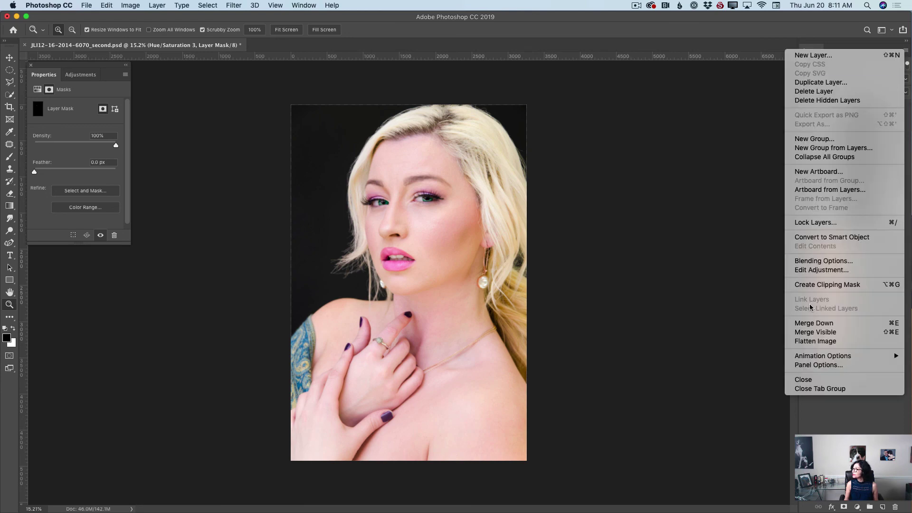
click(815, 333)
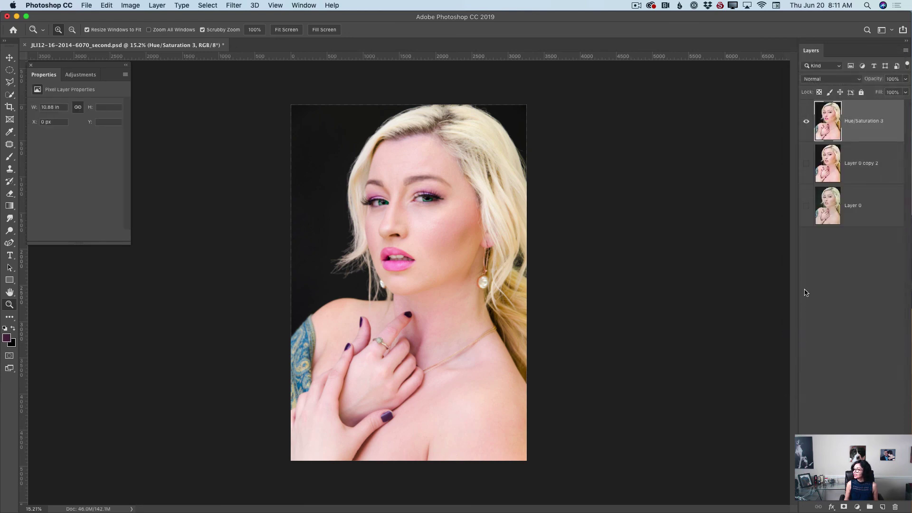
- Show Layer 0 again and toggle the merged Hue/Saturation 3 layer off and on to compare the portrait before and after retouching
click(808, 213)
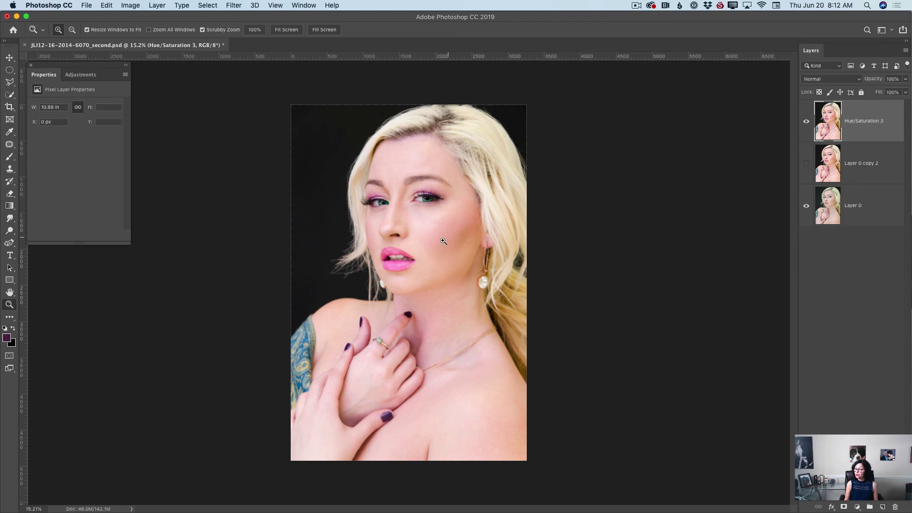
drag(431, 245, 450, 247)
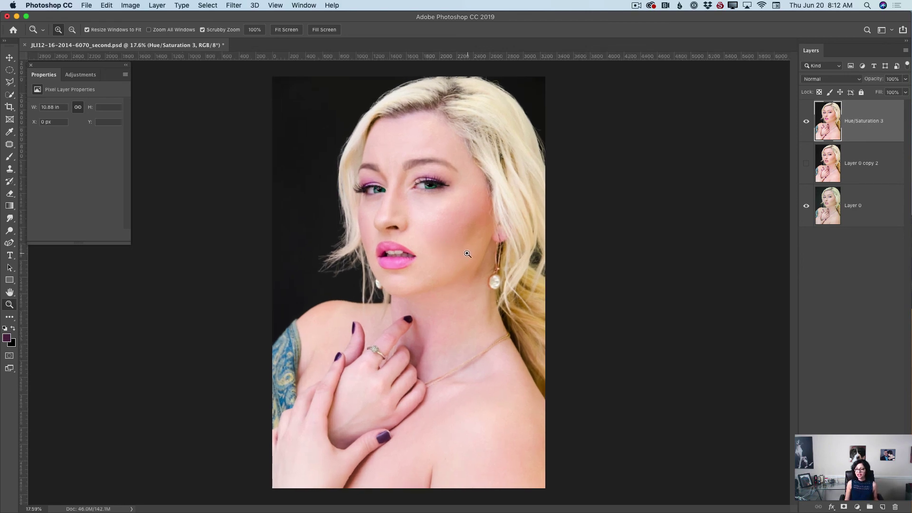
click(807, 123)
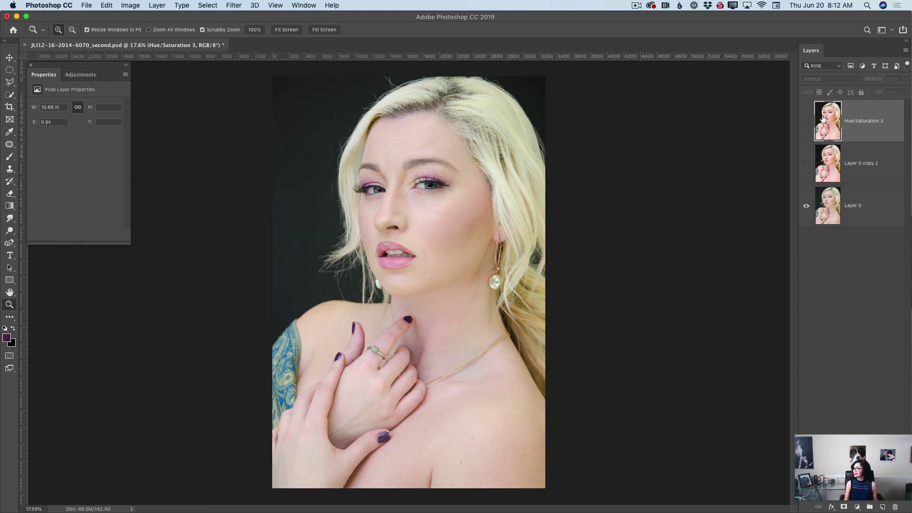
click(806, 122)
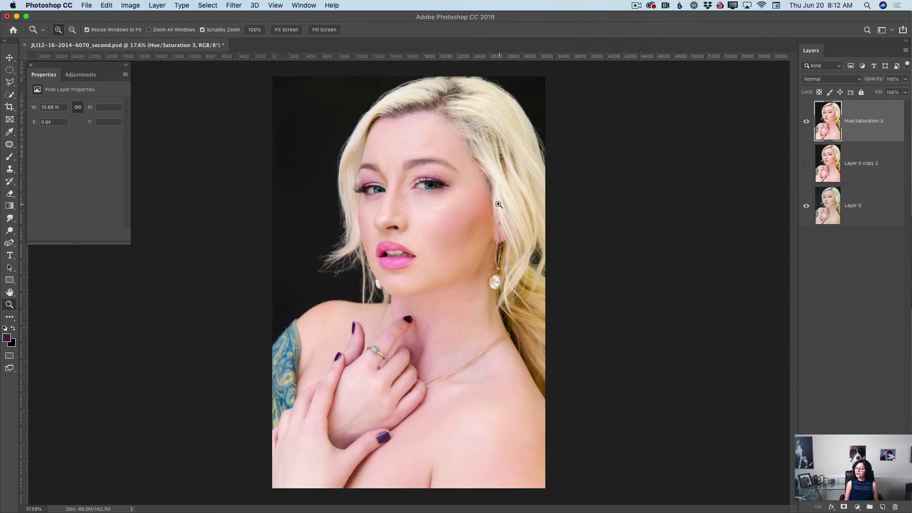
drag(506, 216, 725, 182)
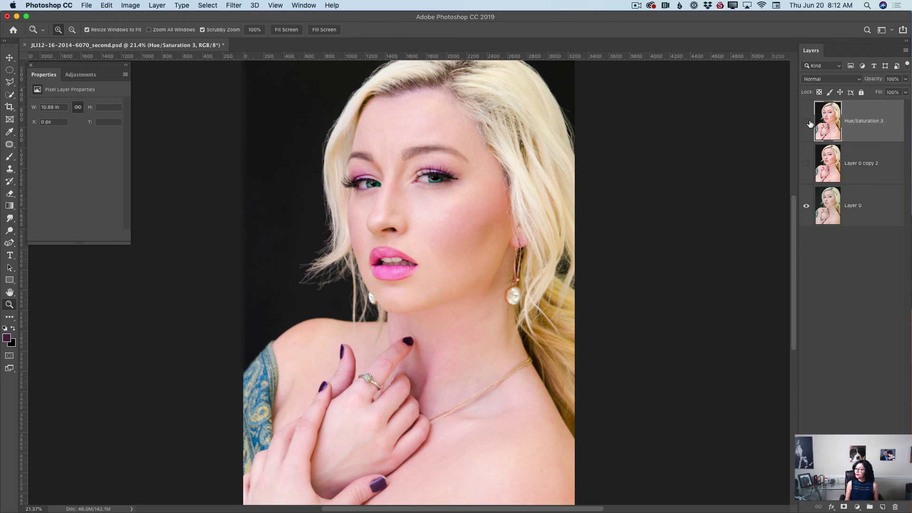
click(807, 122)
click(806, 121)
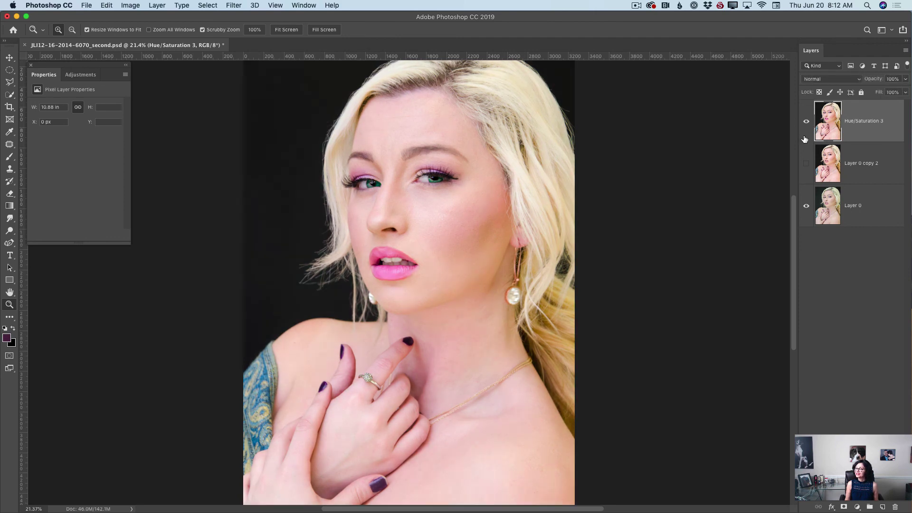